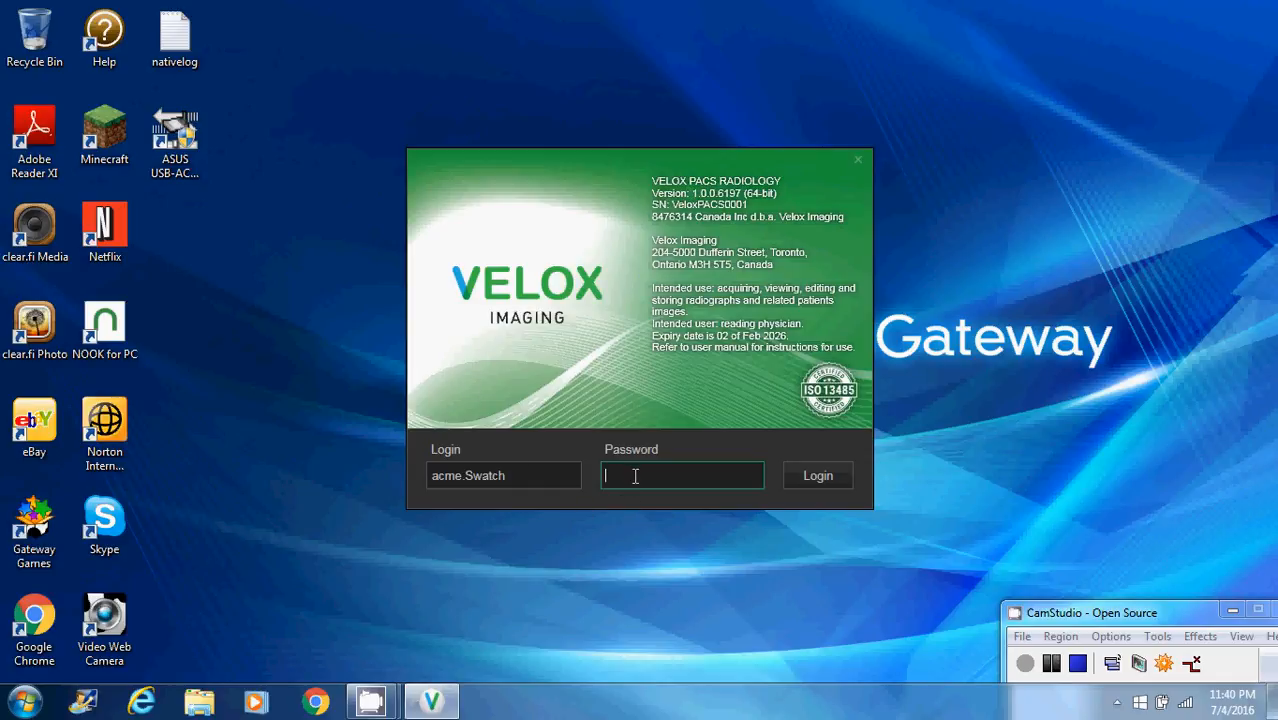
# Log in and open the STAT encounter with Shoulder (3) Left CR and Abdomen (1) CR from the radiology worklist
pyautogui.click(821, 477)
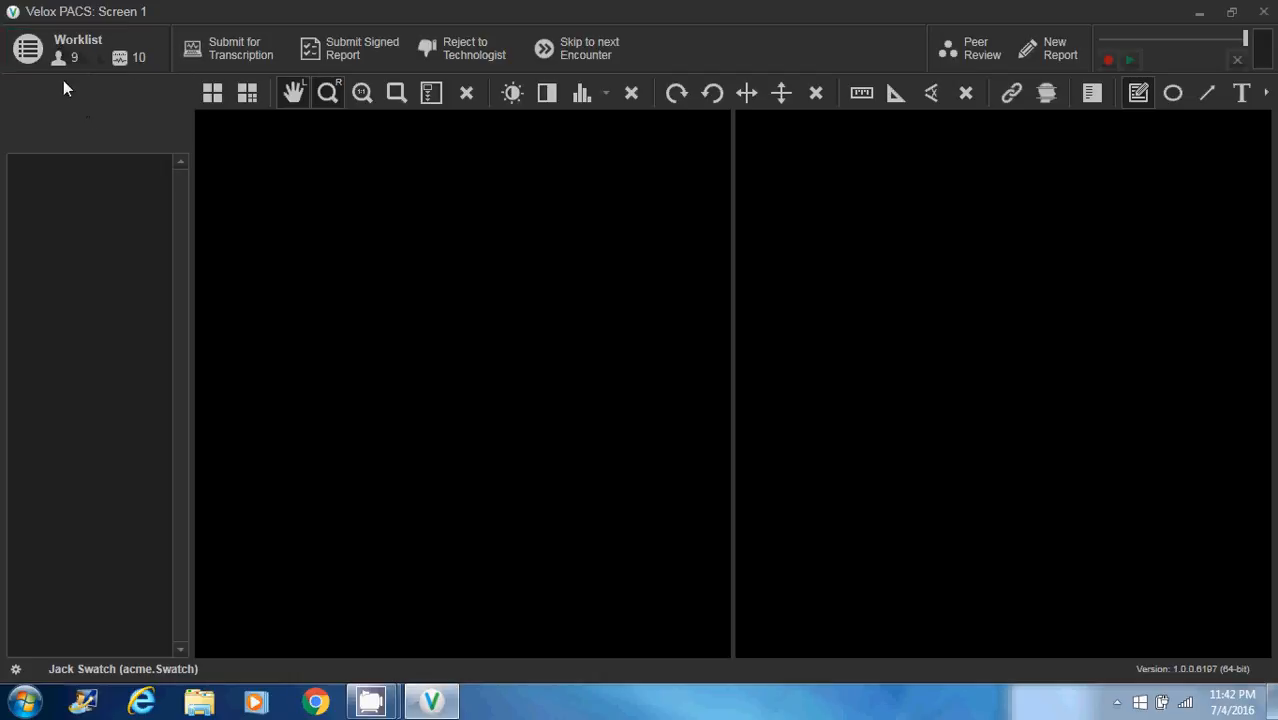
pyautogui.click(35, 63)
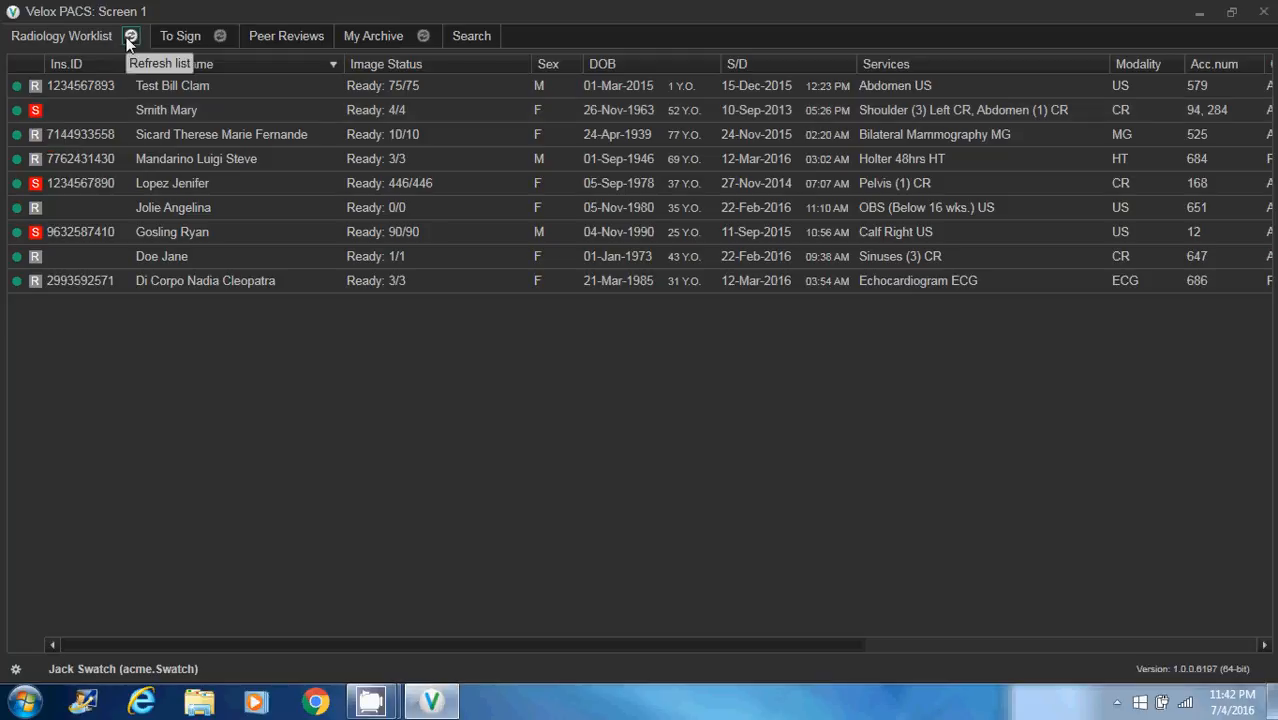
pyautogui.doubleClick(121, 110)
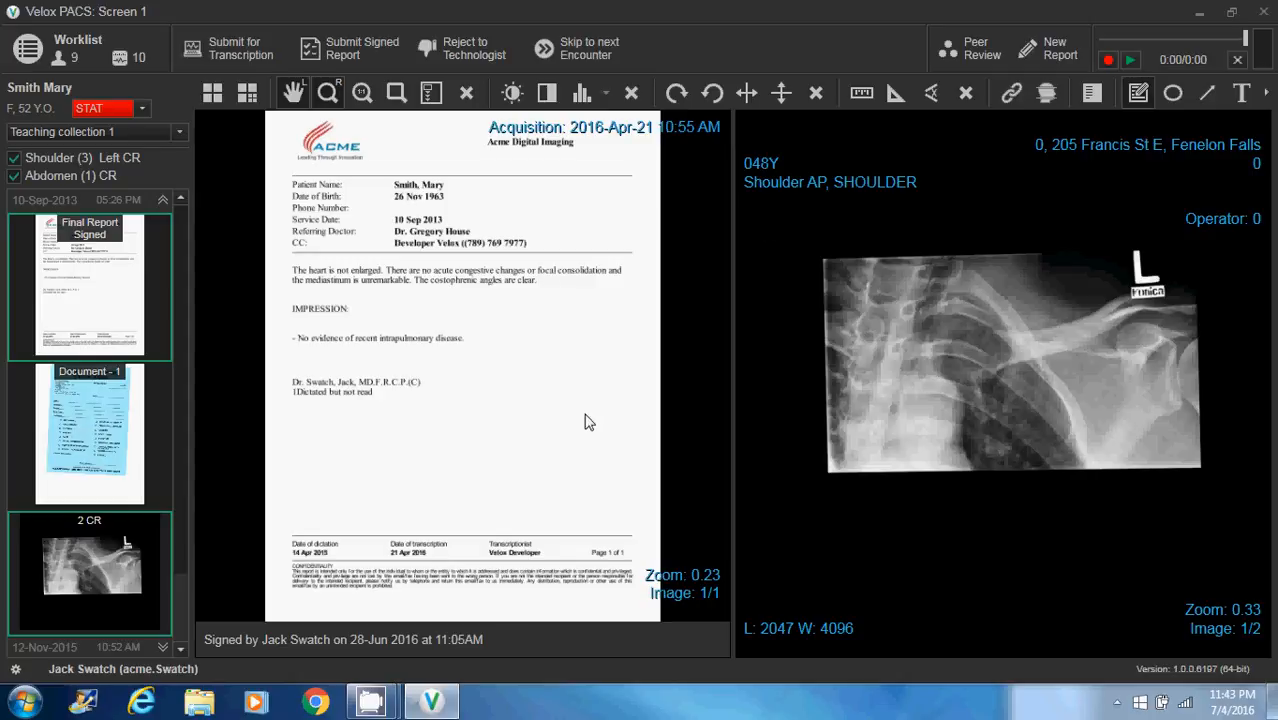
# Return to the radiology worklist and sort it by patient name in ascending order
pyautogui.click(55, 55)
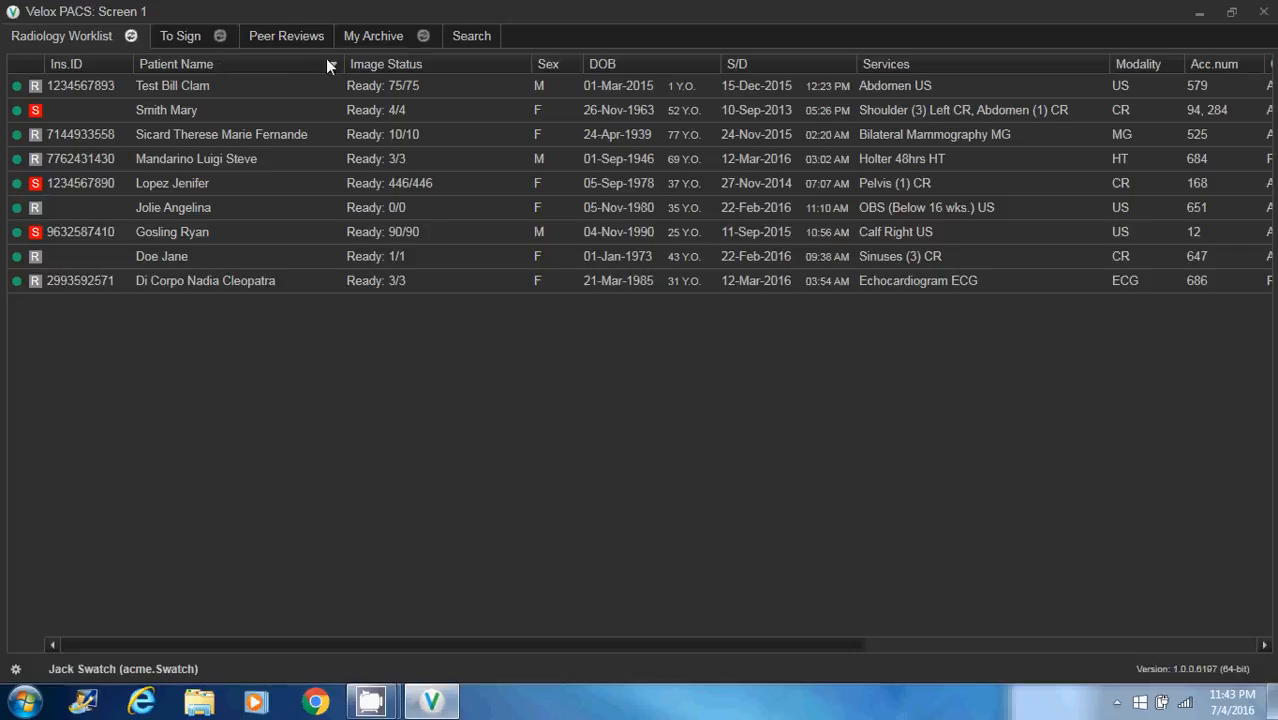
pyautogui.click(207, 65)
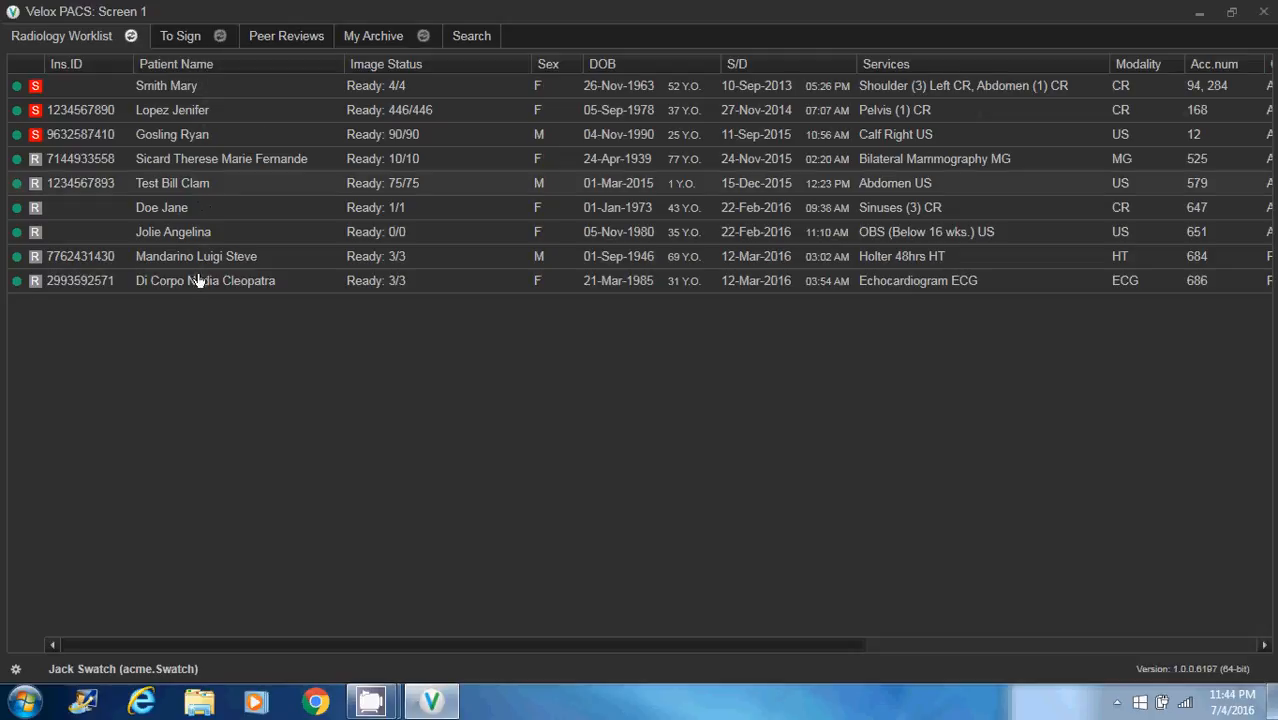
pyautogui.click(197, 63)
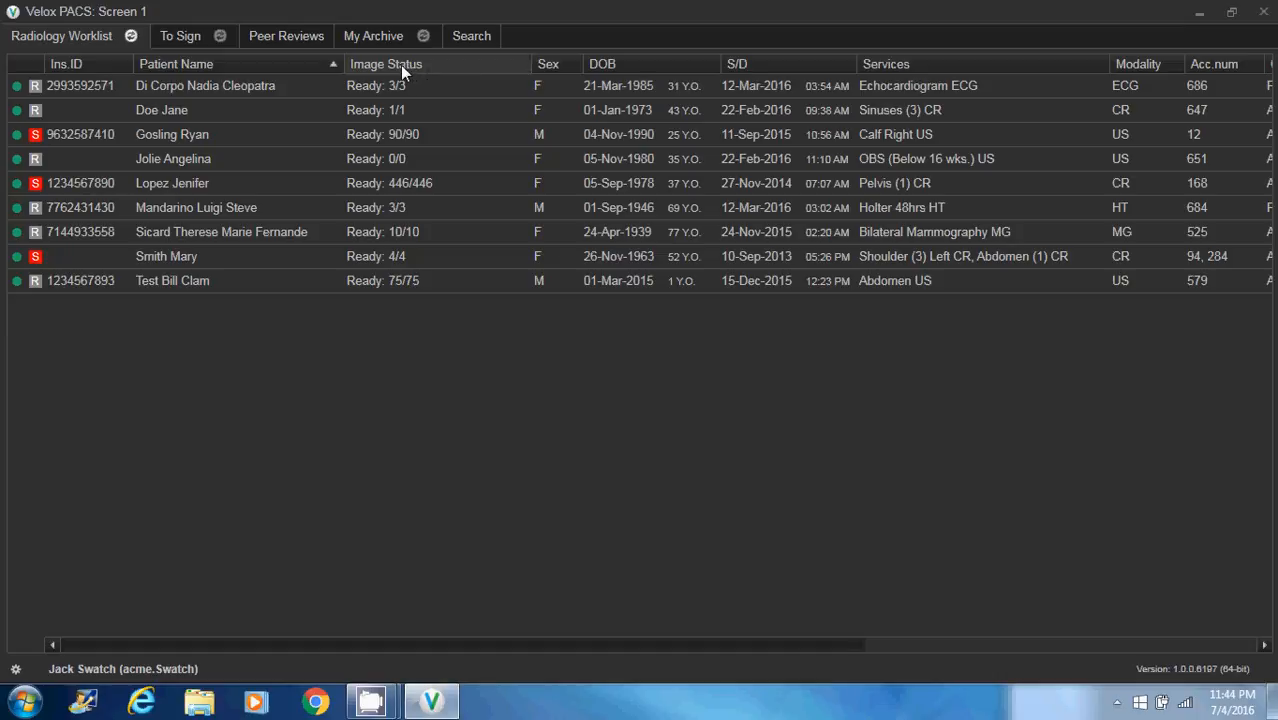
# Move the Image Status column between Services and Modality, and narrow the Services column
pyautogui.moveTo(405, 68); pyautogui.dragTo(994, 84)
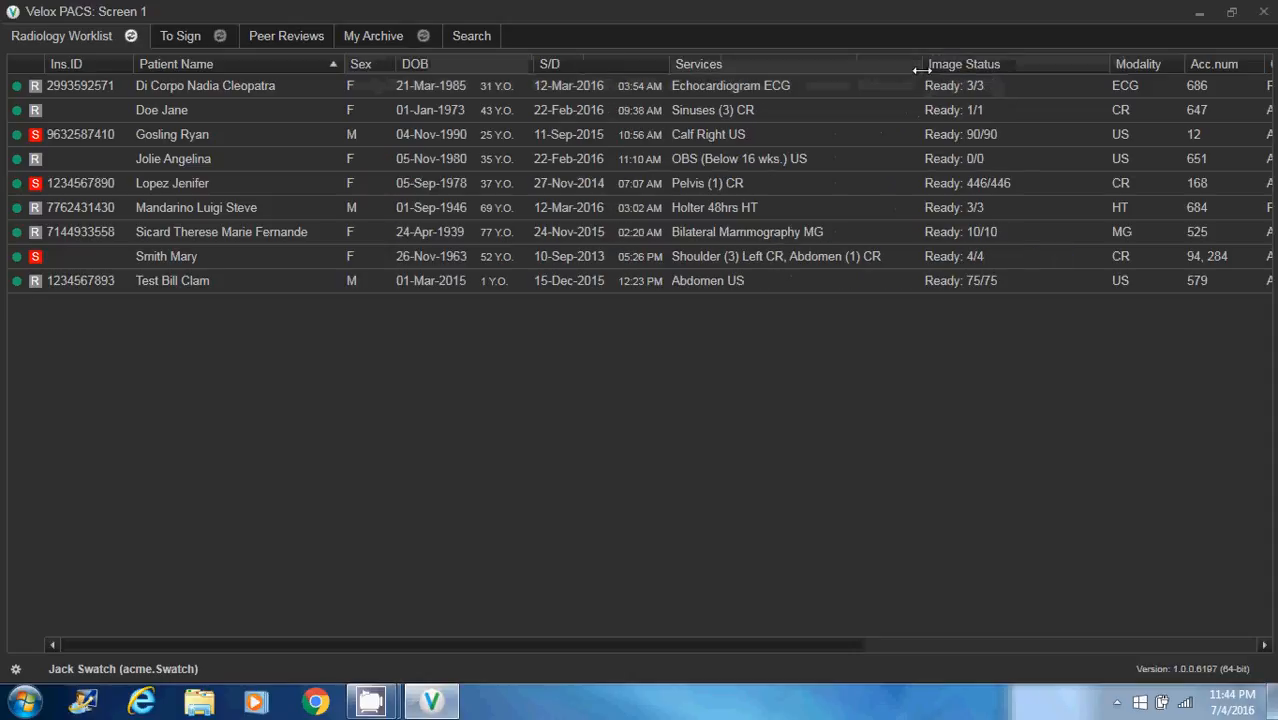
pyautogui.moveTo(922, 66); pyautogui.dragTo(850, 64)
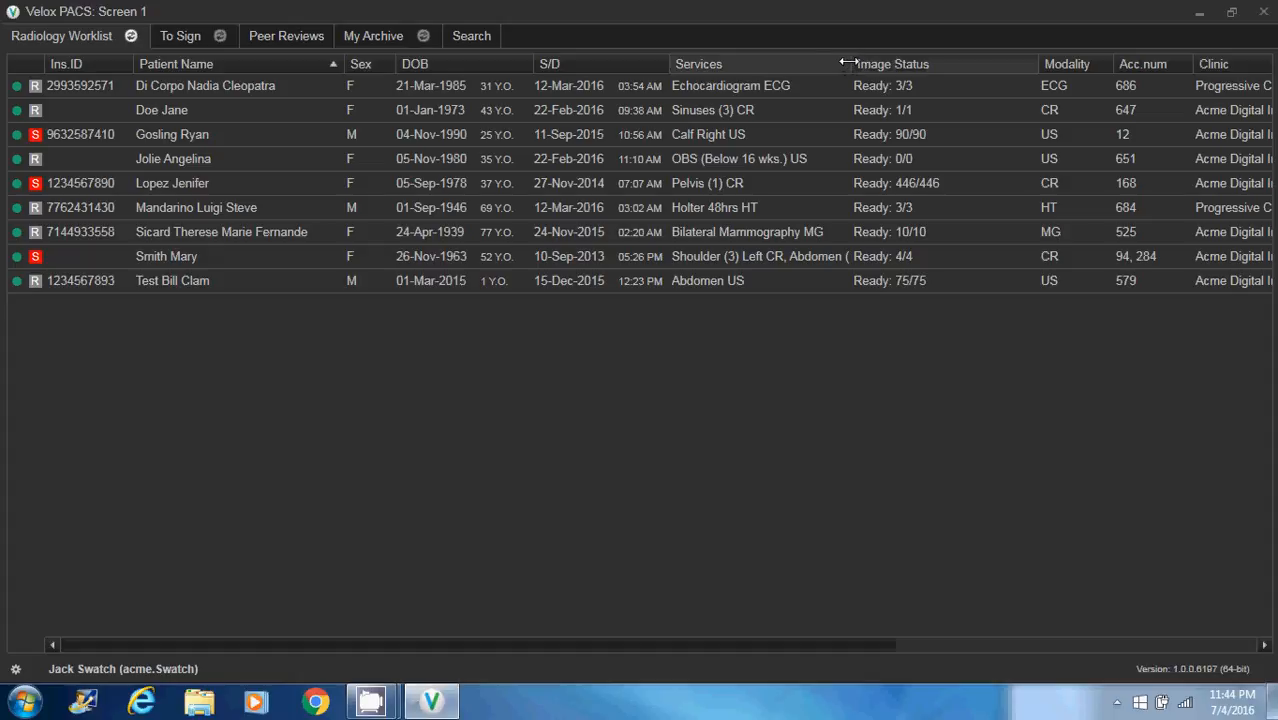
pyautogui.moveTo(848, 63); pyautogui.dragTo(820, 63)
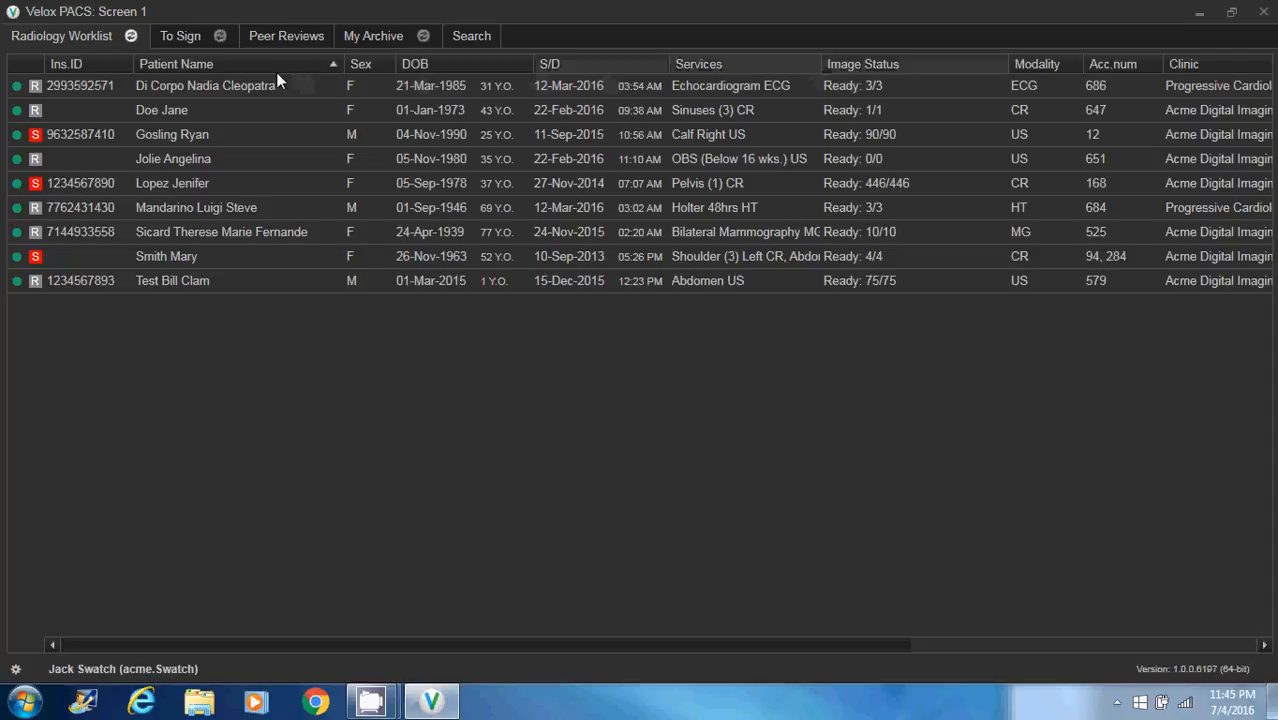
# Reopen the STAT Shoulder and Abdomen CR encounter and display Document - 1 in place of the final report
pyautogui.click(253, 258)
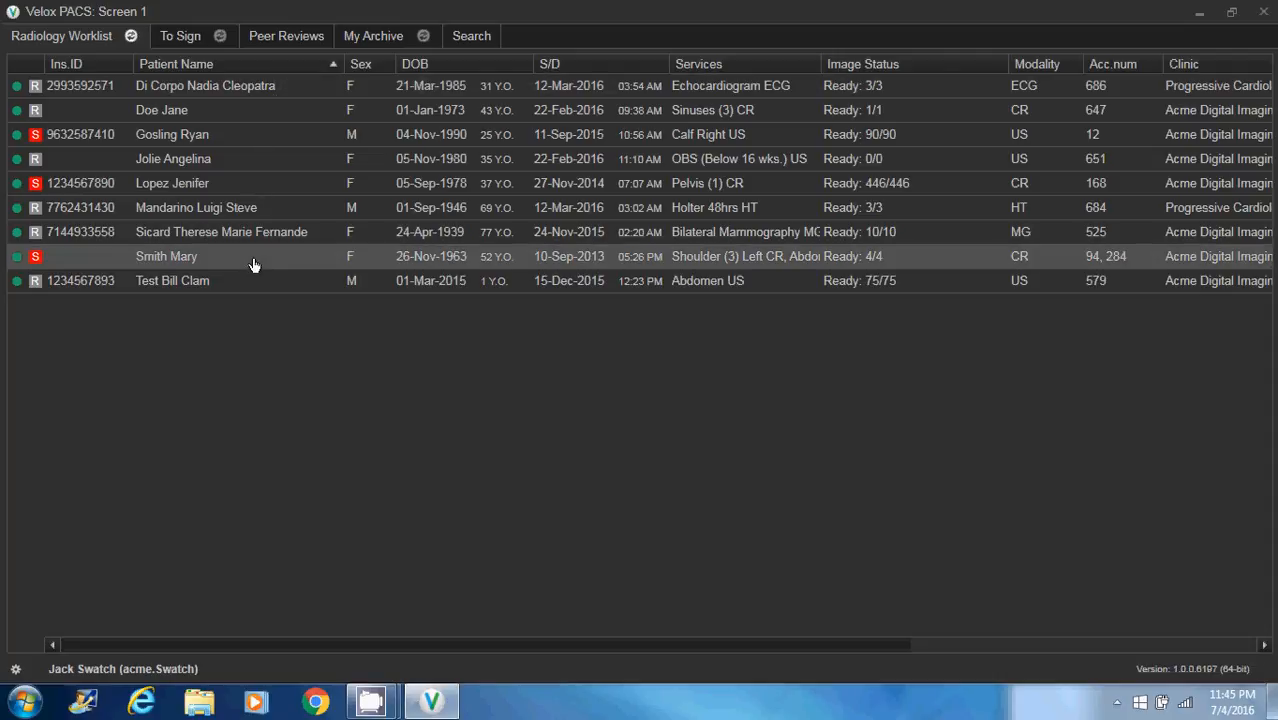
pyautogui.doubleClick(253, 258)
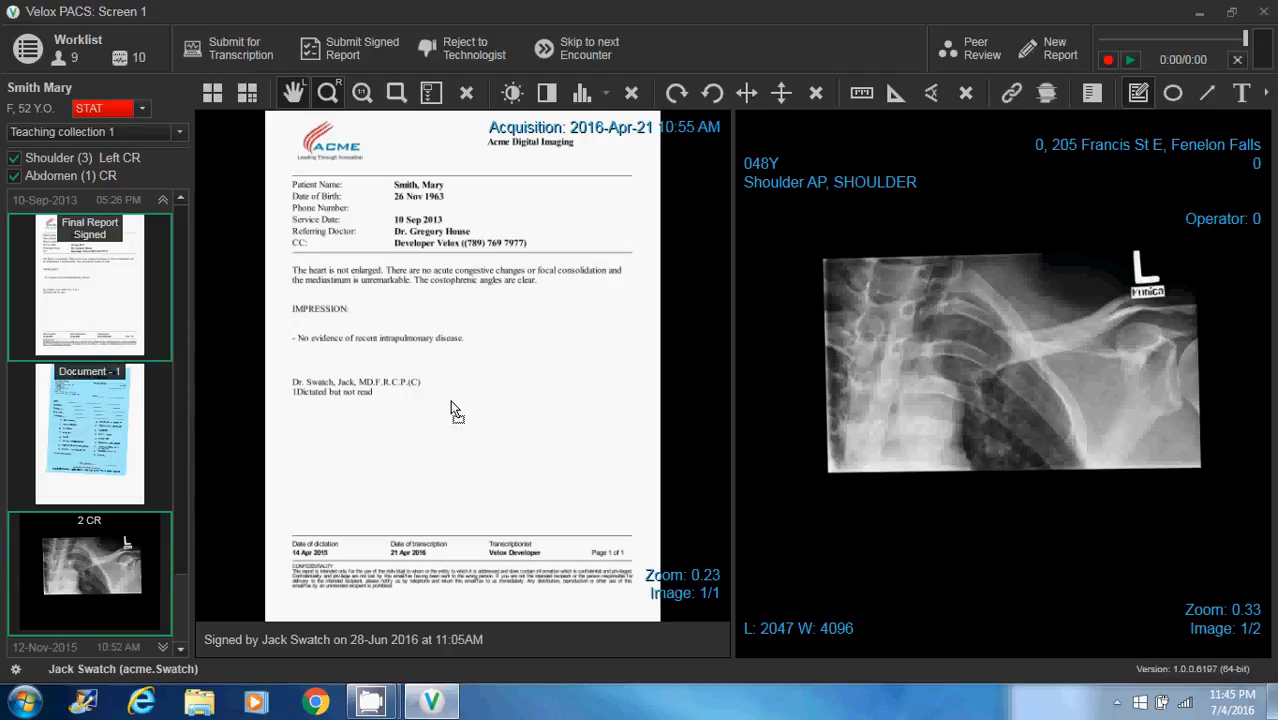
pyautogui.moveTo(450, 410); pyautogui.dragTo(448, 409)
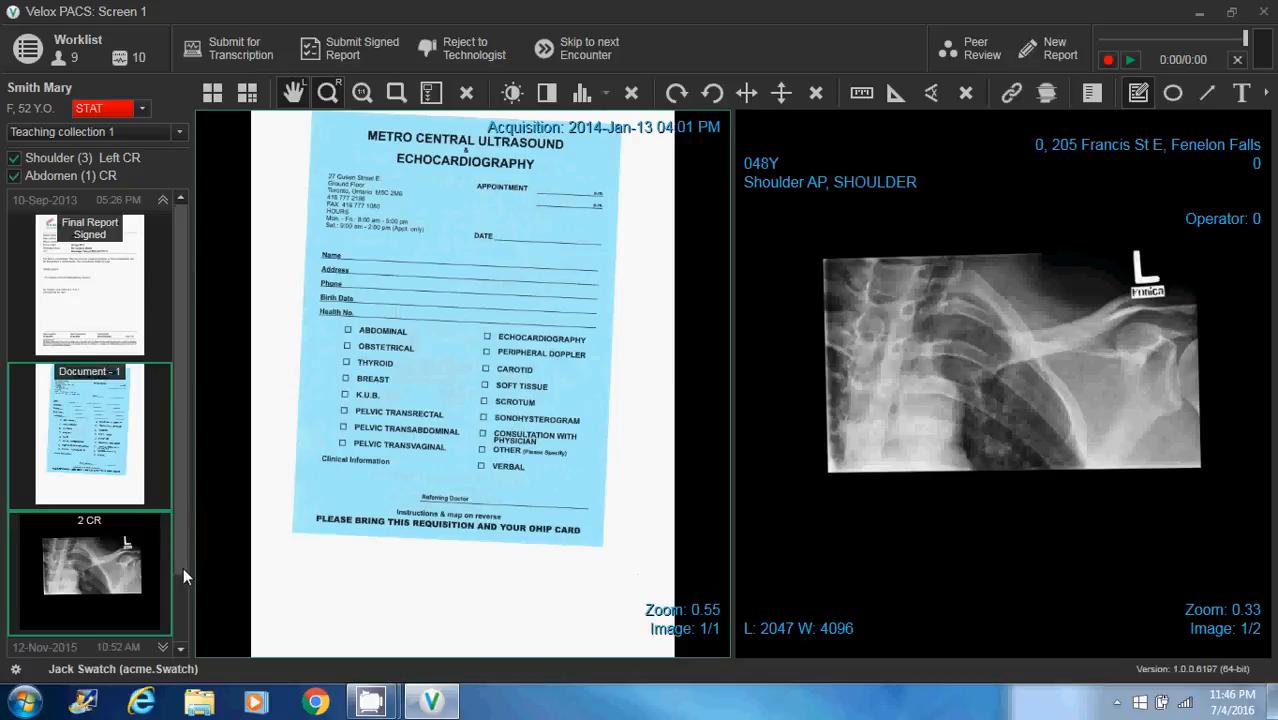
# Expand the 12-Nov-2015 prior study and load its 46-image US series in place of the displayed document
pyautogui.moveTo(180, 563); pyautogui.dragTo(182, 621)
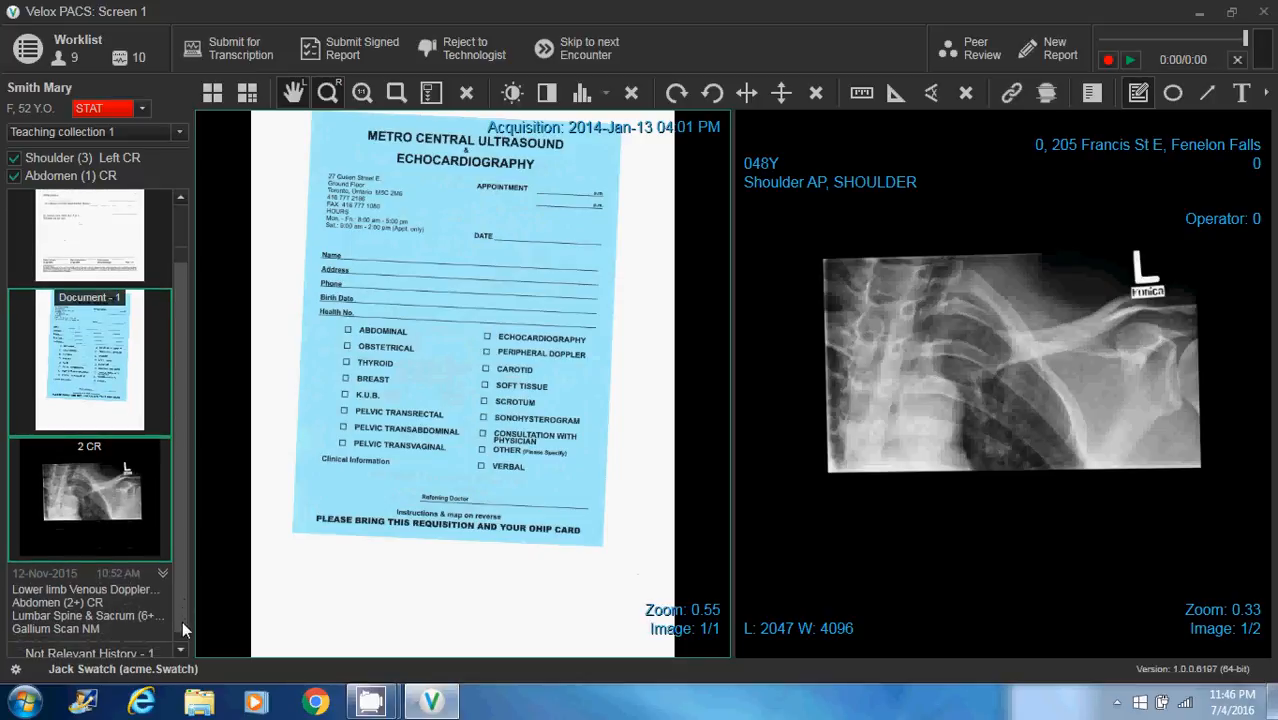
pyautogui.doubleClick(126, 605)
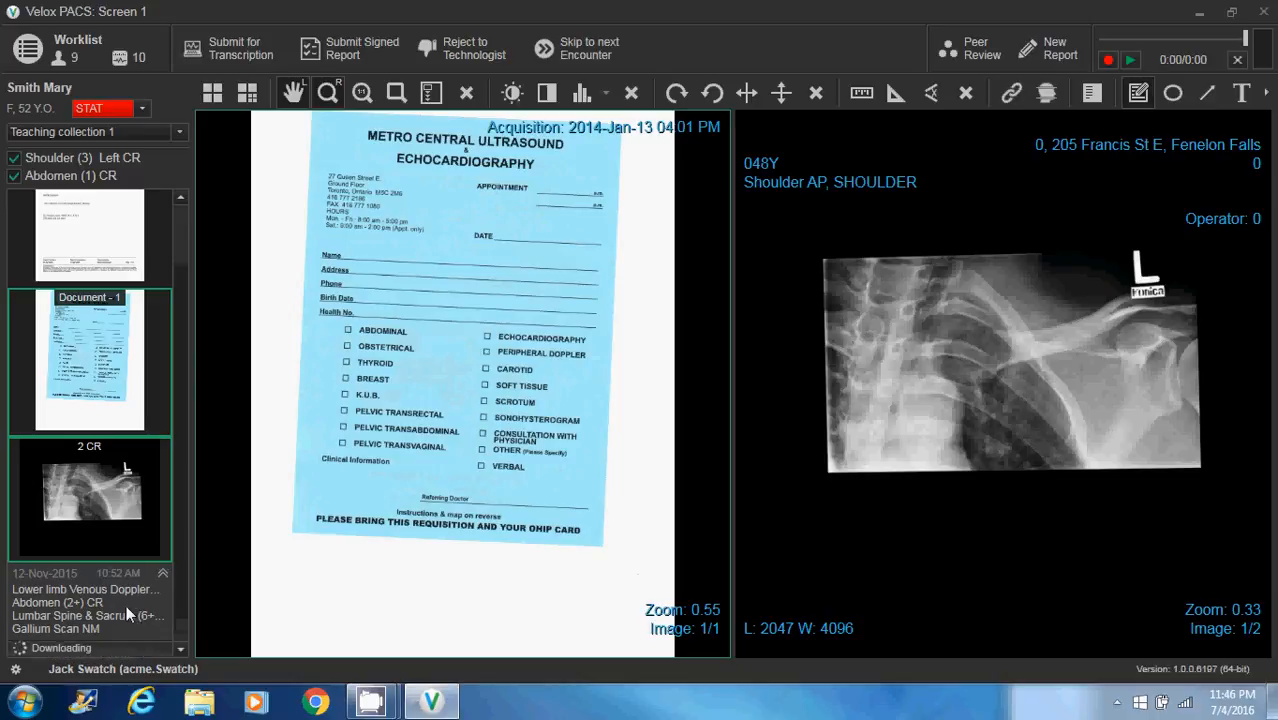
pyautogui.scroll(-3, 180, 647)
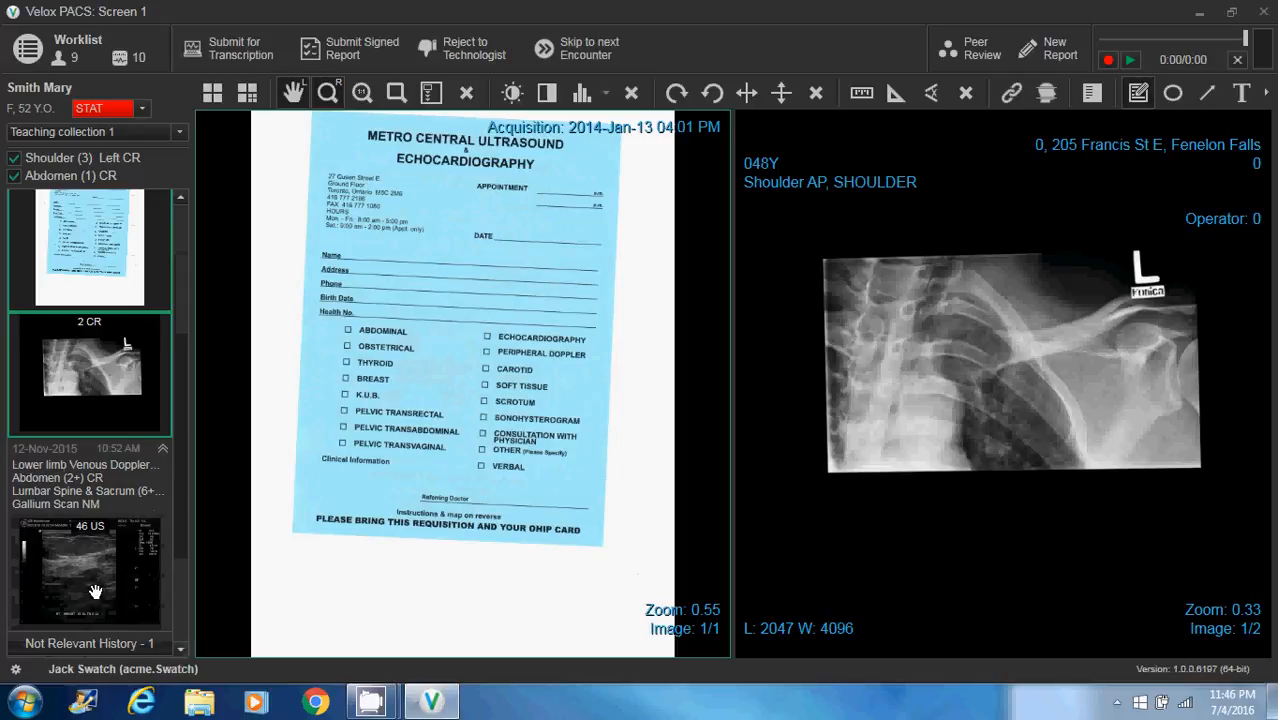
pyautogui.moveTo(95, 591); pyautogui.dragTo(358, 557)
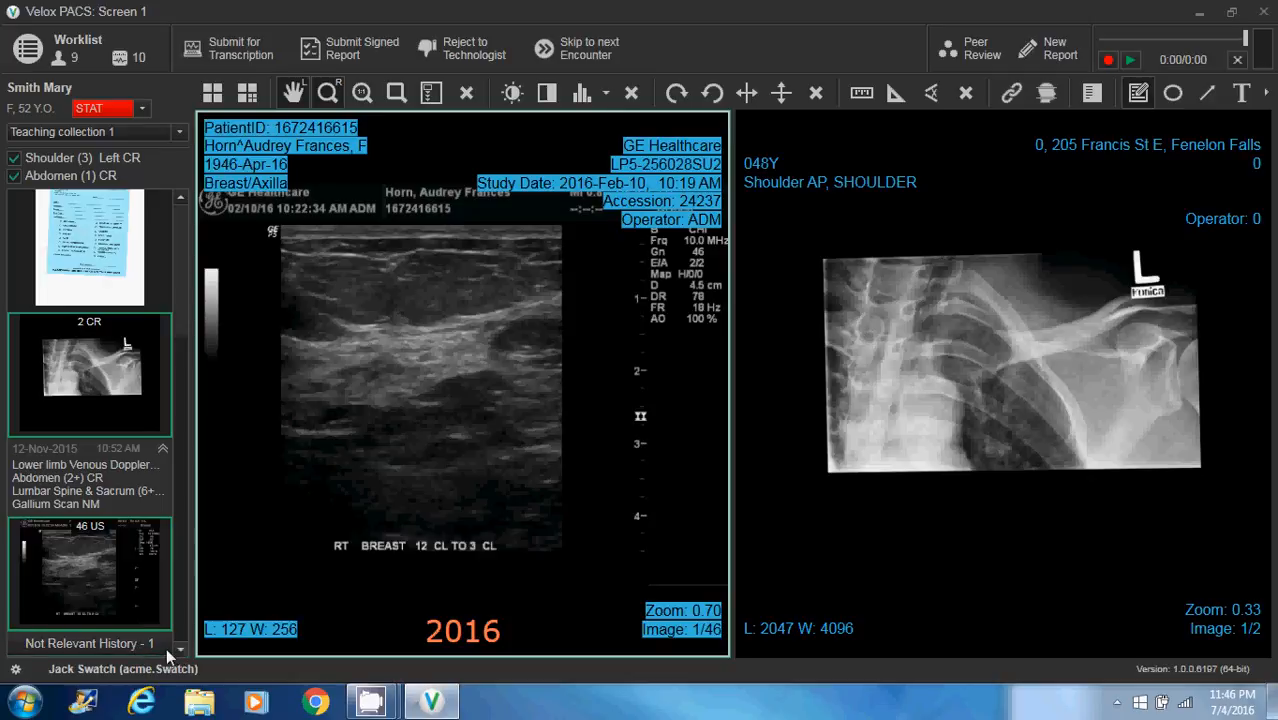
# Examine the Not Relevant History entries at the end of the patient's study list
pyautogui.scroll(-1, 135, 643)
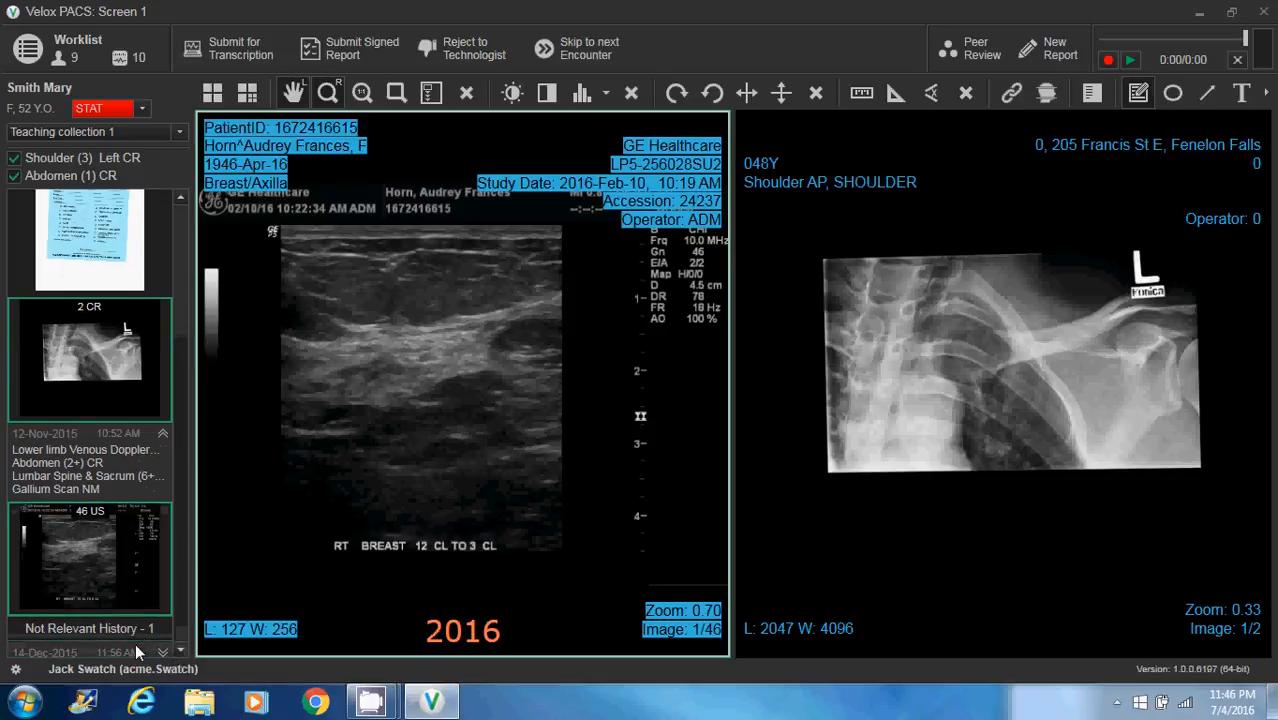
pyautogui.click(177, 651)
pyautogui.click(177, 651)
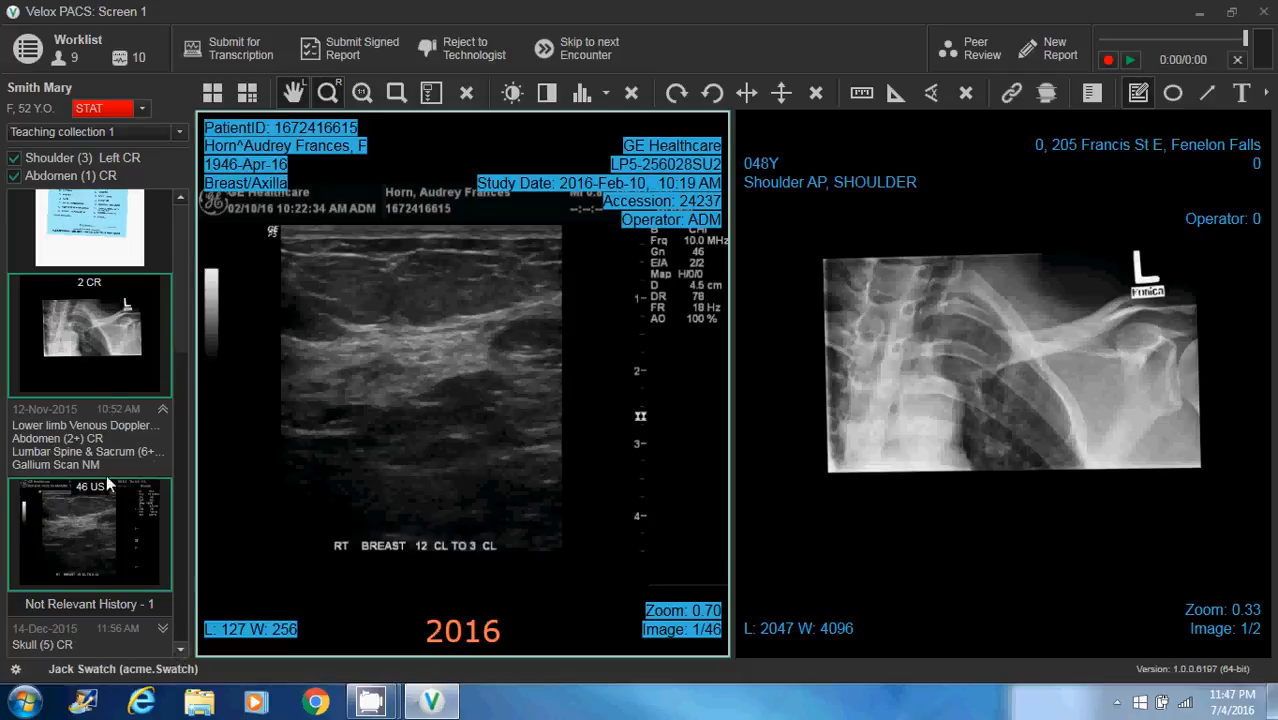
# Review the available priority levels and teaching collections for the encounter, keeping STAT and Teaching collection 1
pyautogui.click(141, 110)
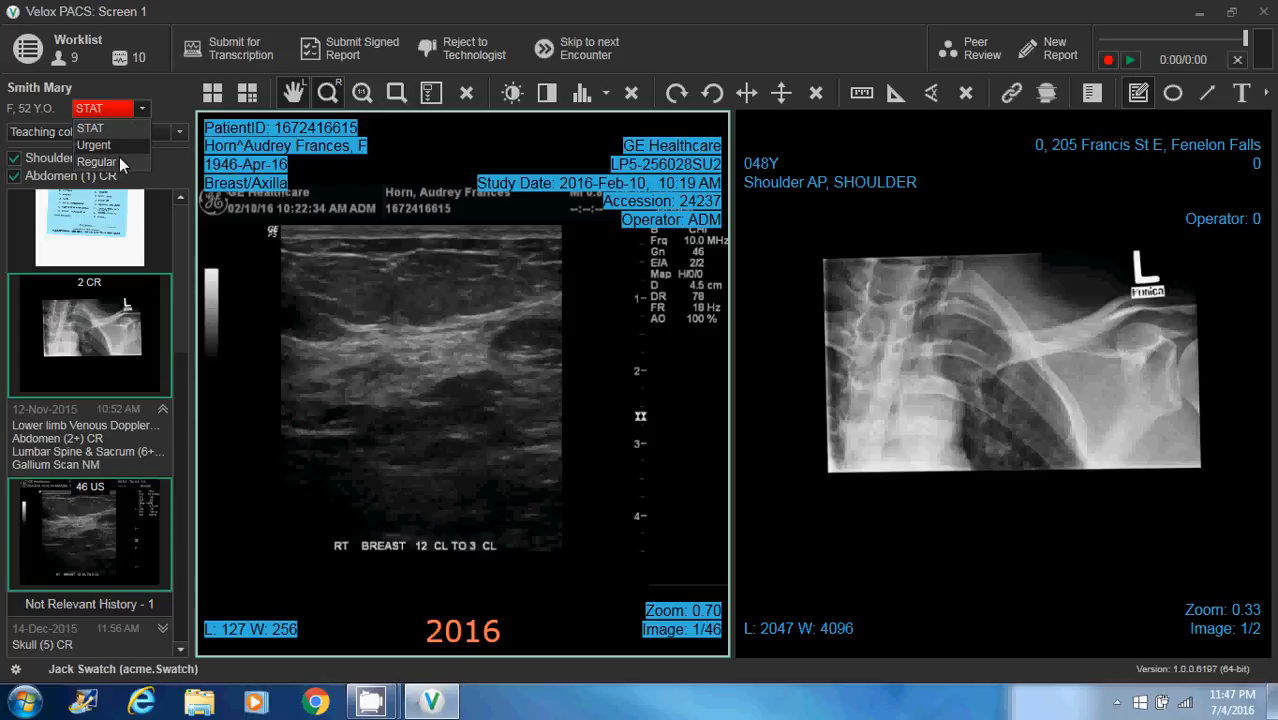
pyautogui.click(141, 110)
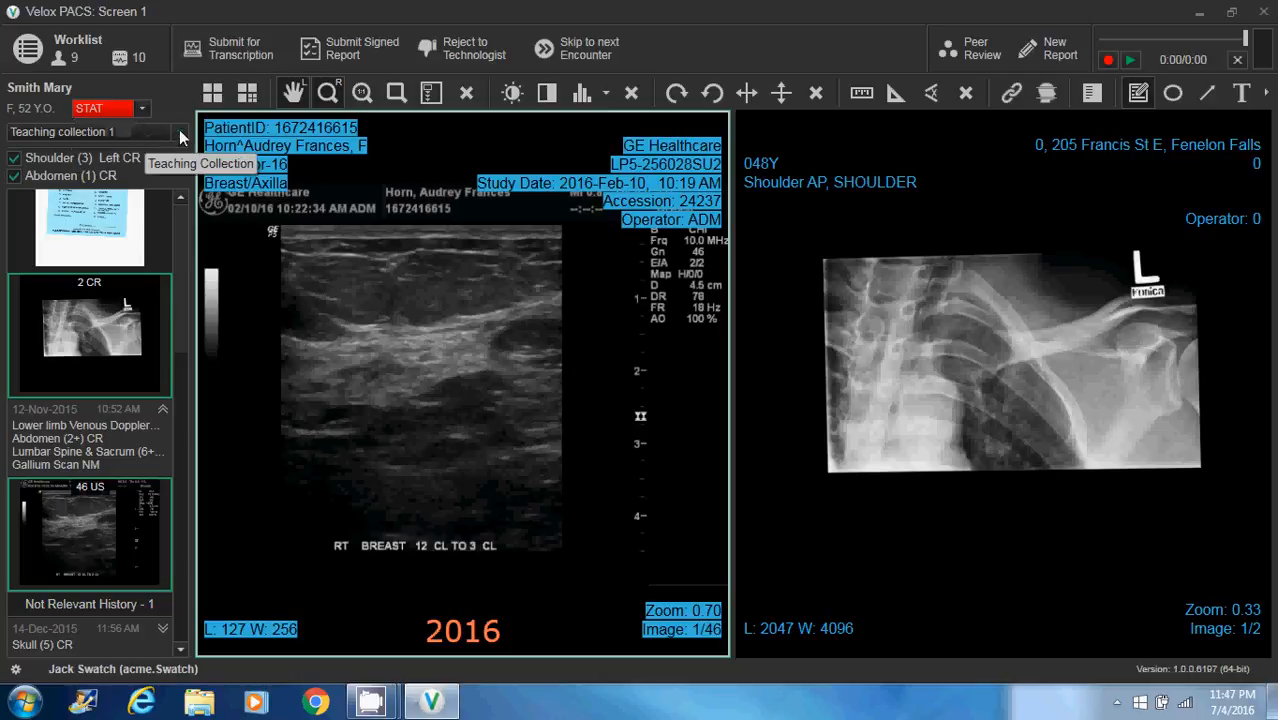
pyautogui.click(179, 131)
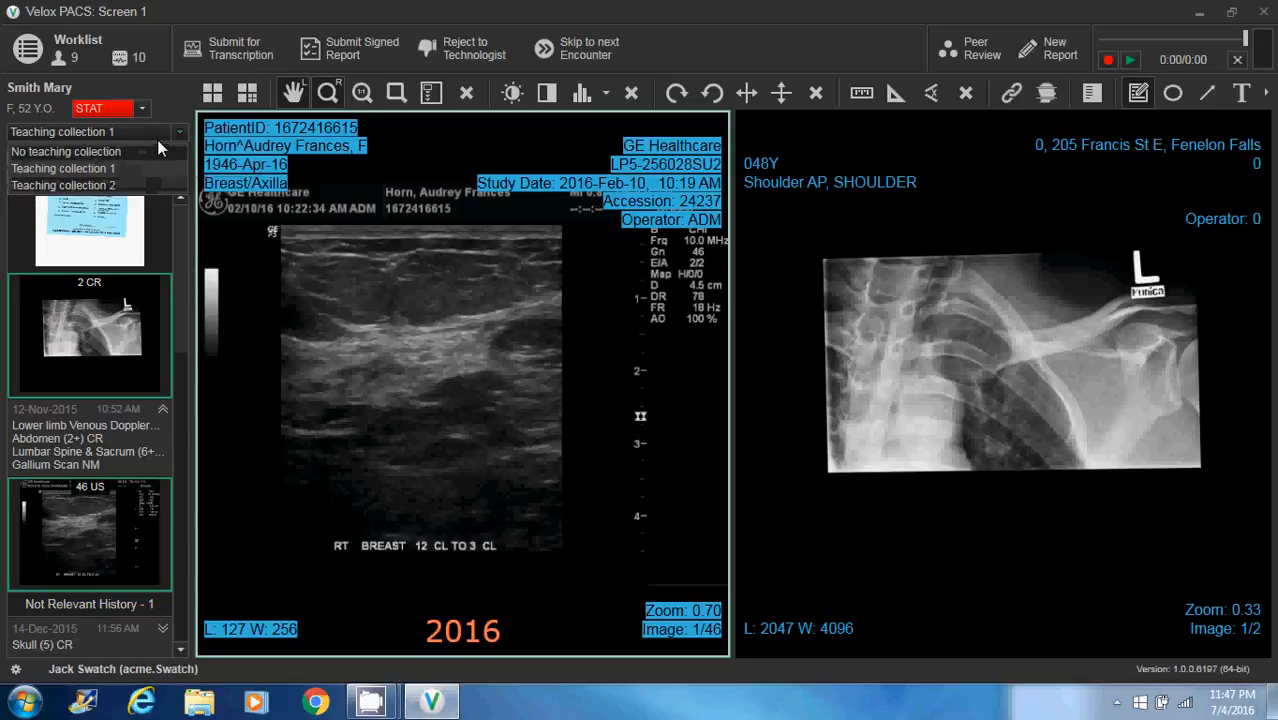
pyautogui.moveTo(370, 705)
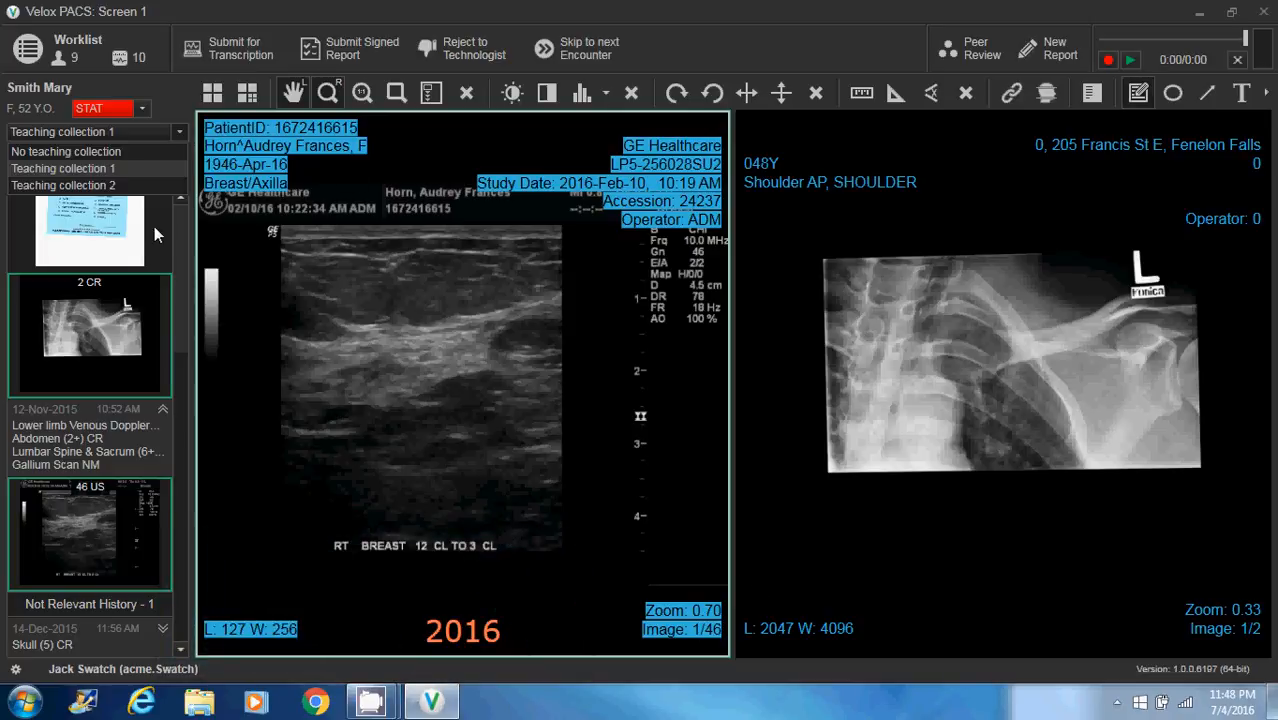
pyautogui.click(180, 219)
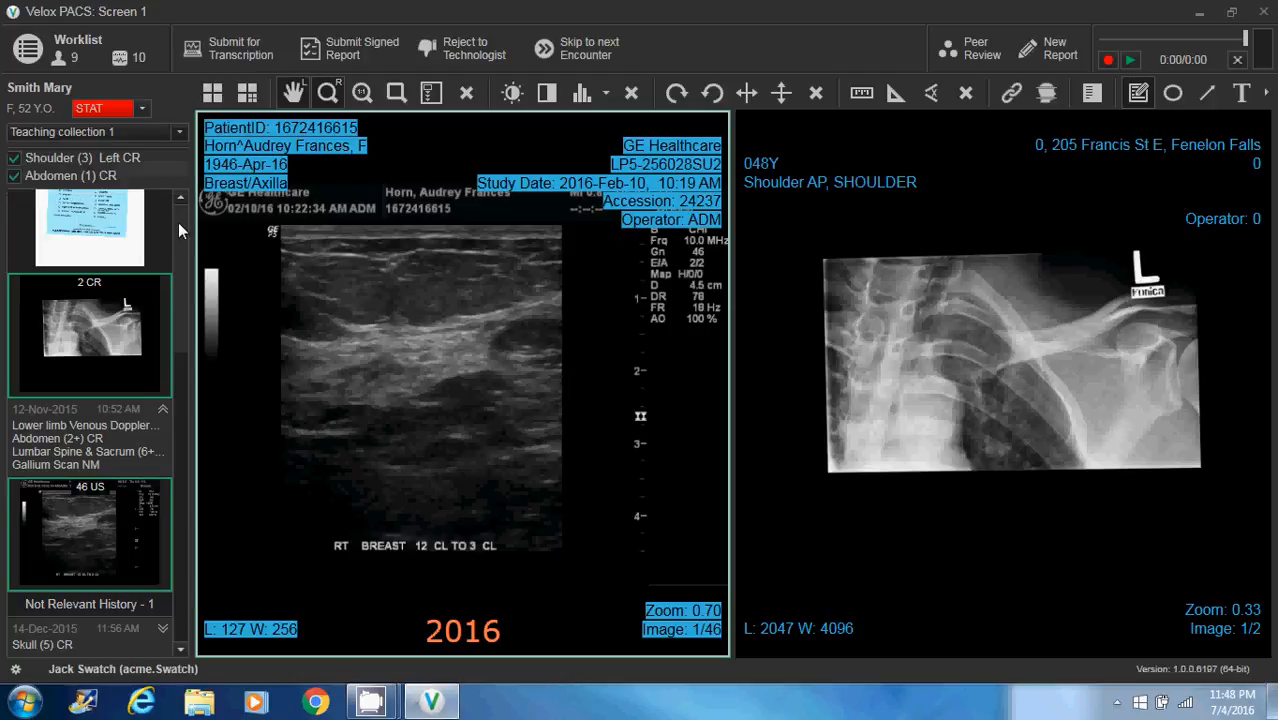
# Display the signed final report in place of the ultrasound series
pyautogui.scroll(3, 178, 222)
pyautogui.moveTo(370, 335); pyautogui.dragTo(368, 336)
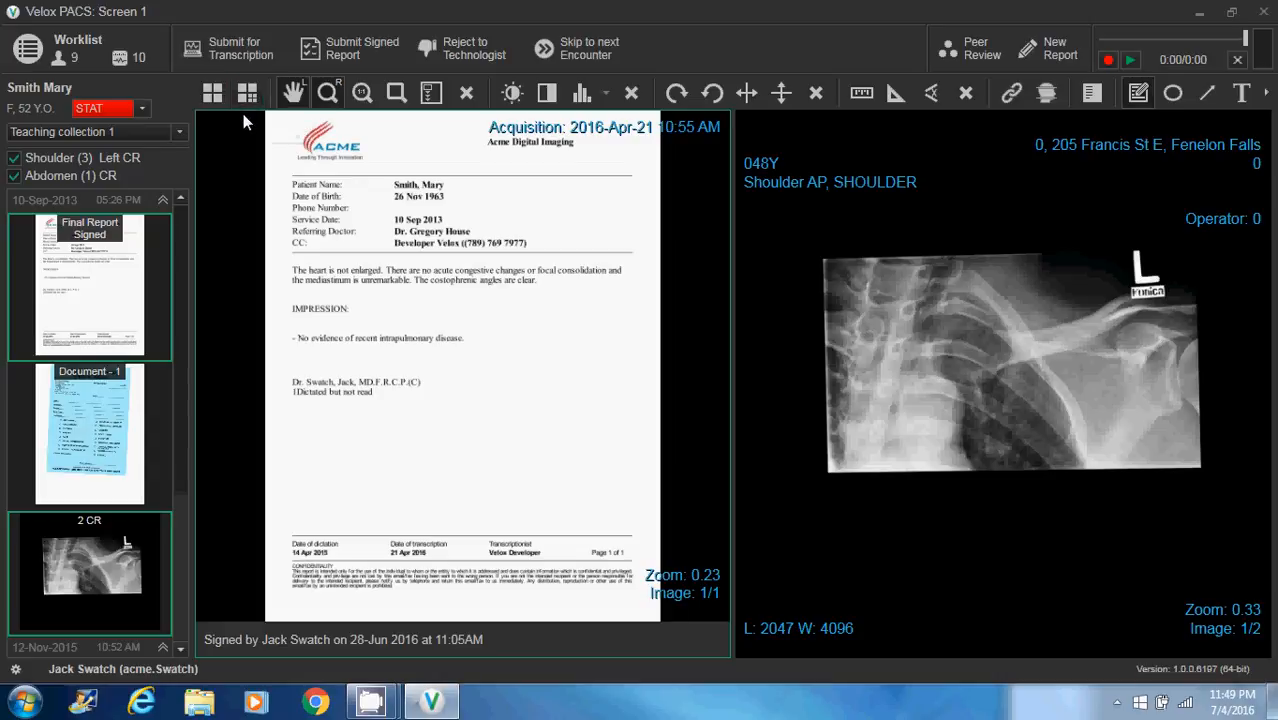
# Split the shoulder series viewport into two rows and one column so both CR images are displayed
pyautogui.click(868, 340)
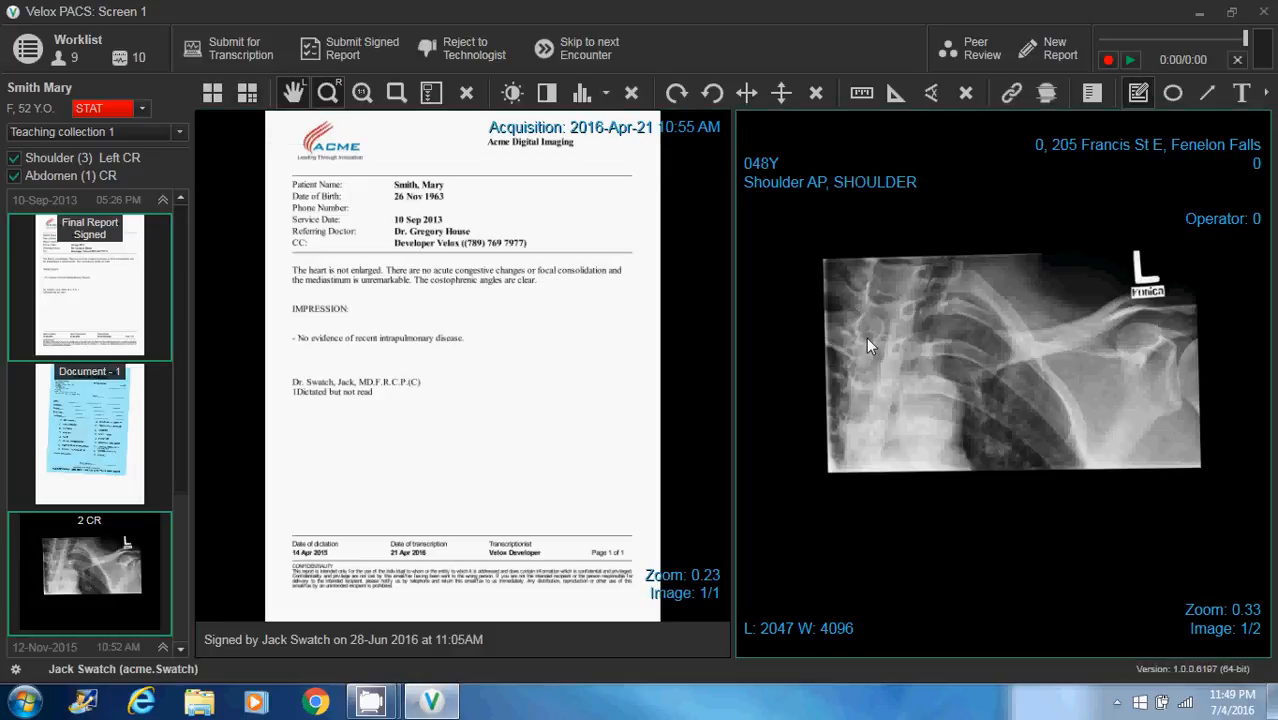
pyautogui.click(249, 96)
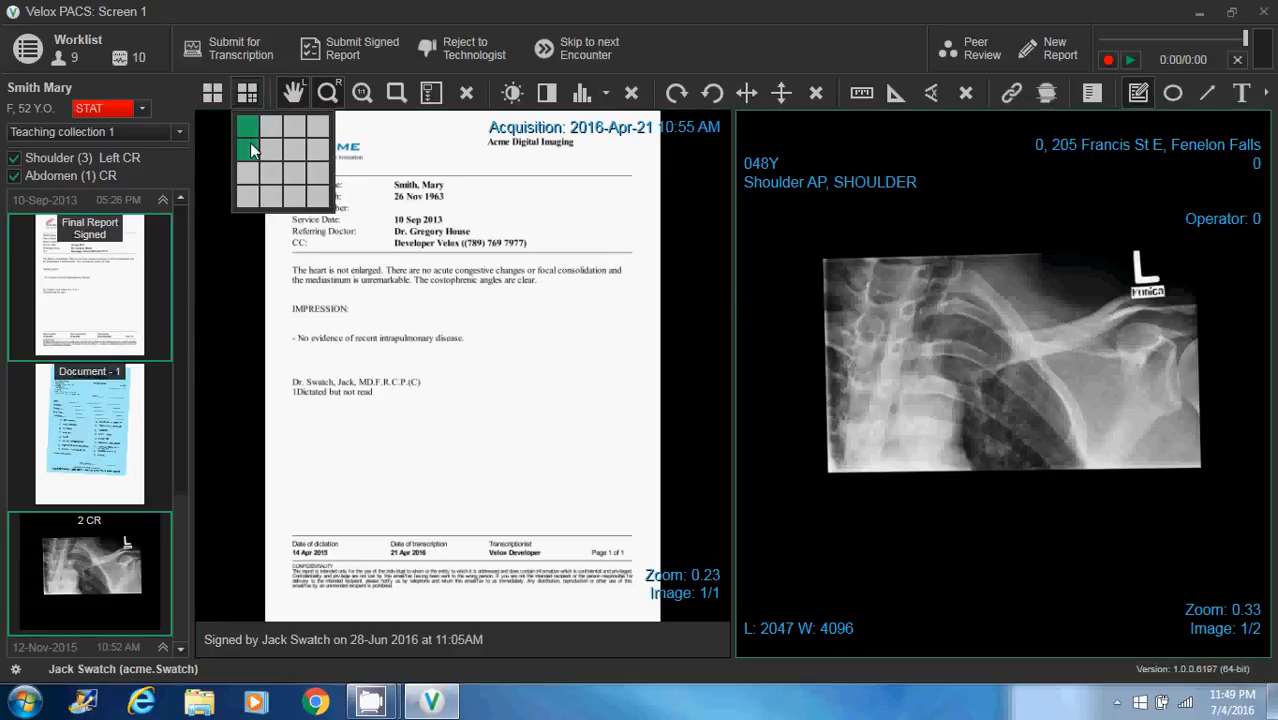
pyautogui.click(251, 143)
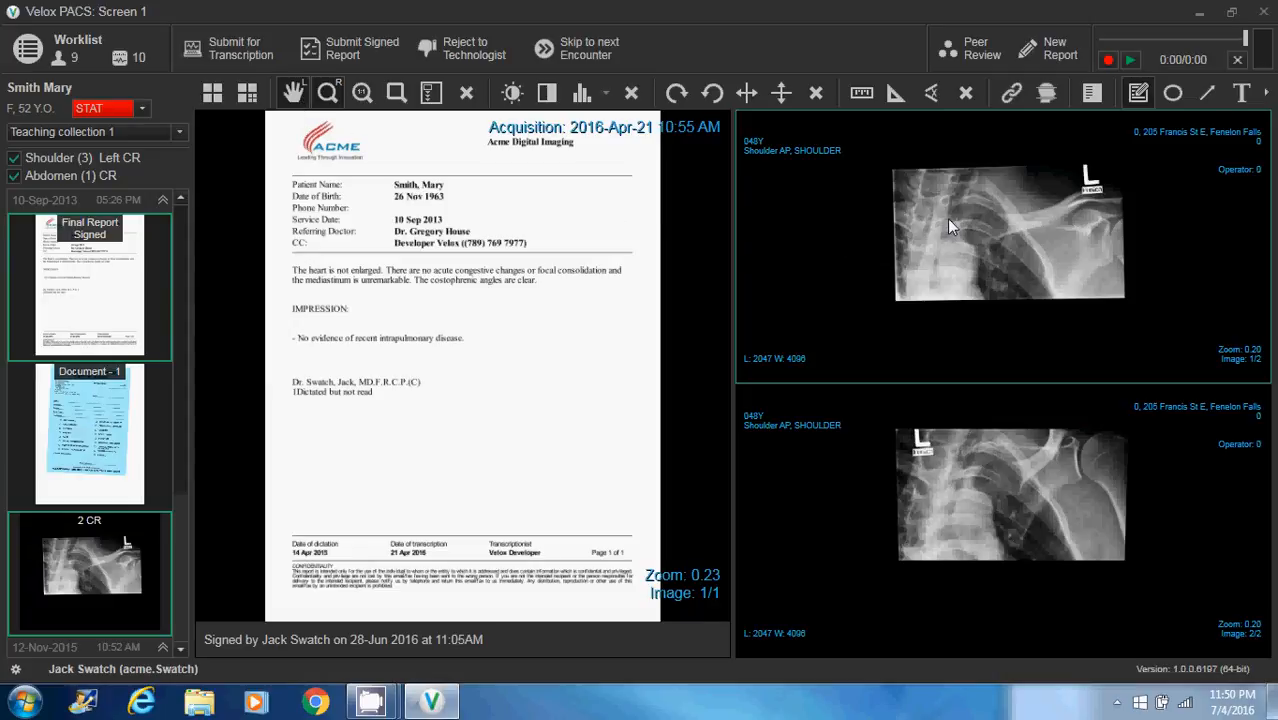
# Pan shoulder image 1/2 downward, enlarge it to a zoom of 0.22, and set it to 1:1 scale
pyautogui.moveTo(948, 221); pyautogui.dragTo(942, 251)
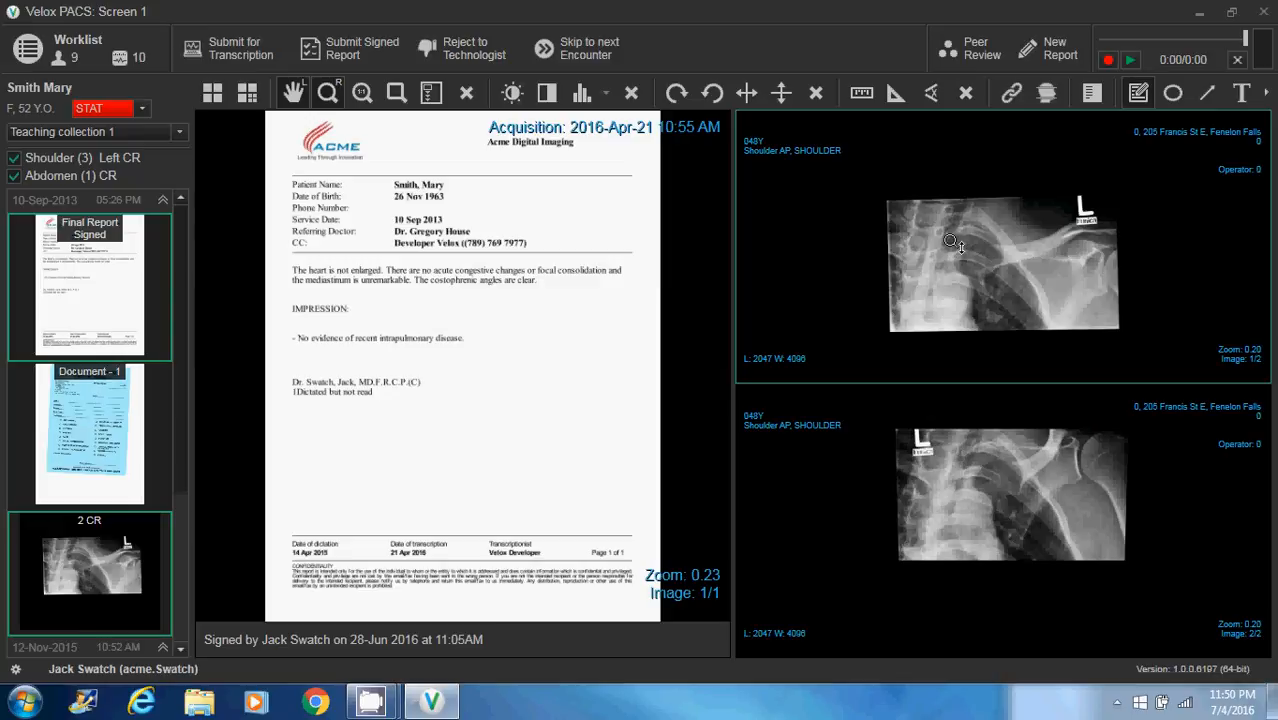
pyautogui.moveTo(953, 241)
pyautogui.mouseDown()
pyautogui.moveTo(956, 178)
pyautogui.moveTo(961, 227)
pyautogui.mouseUp()
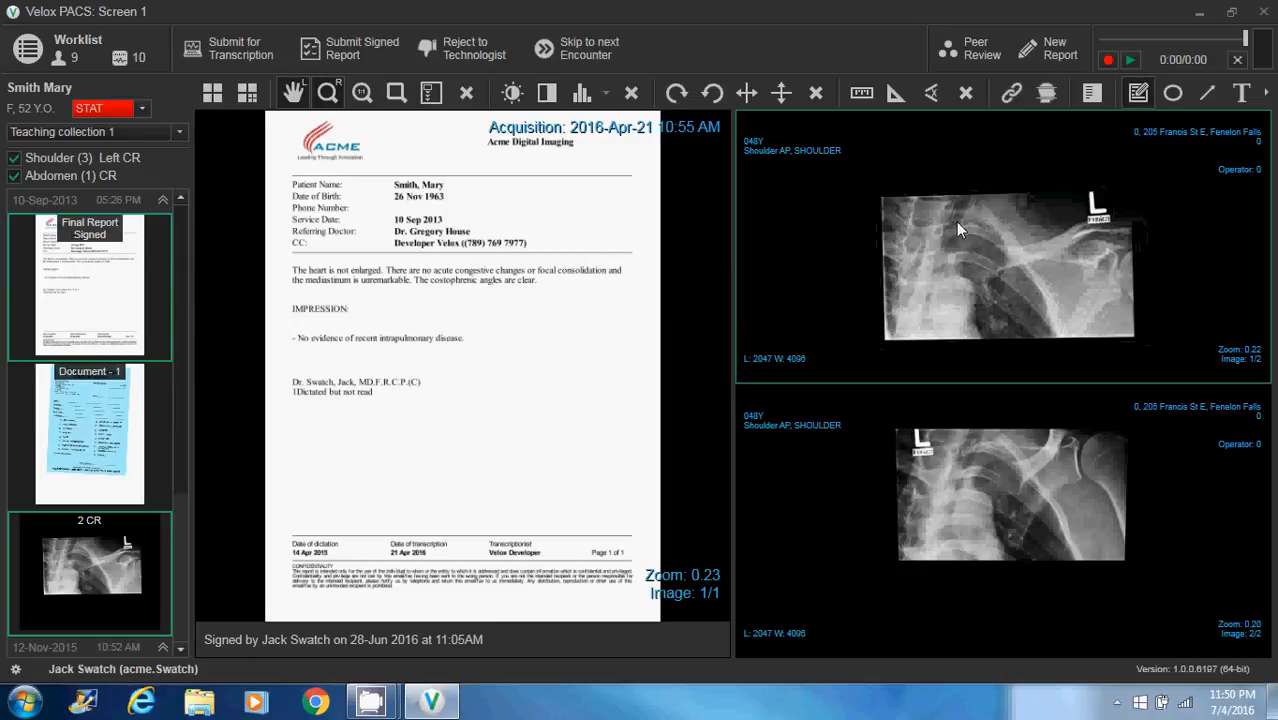
pyautogui.click(363, 93)
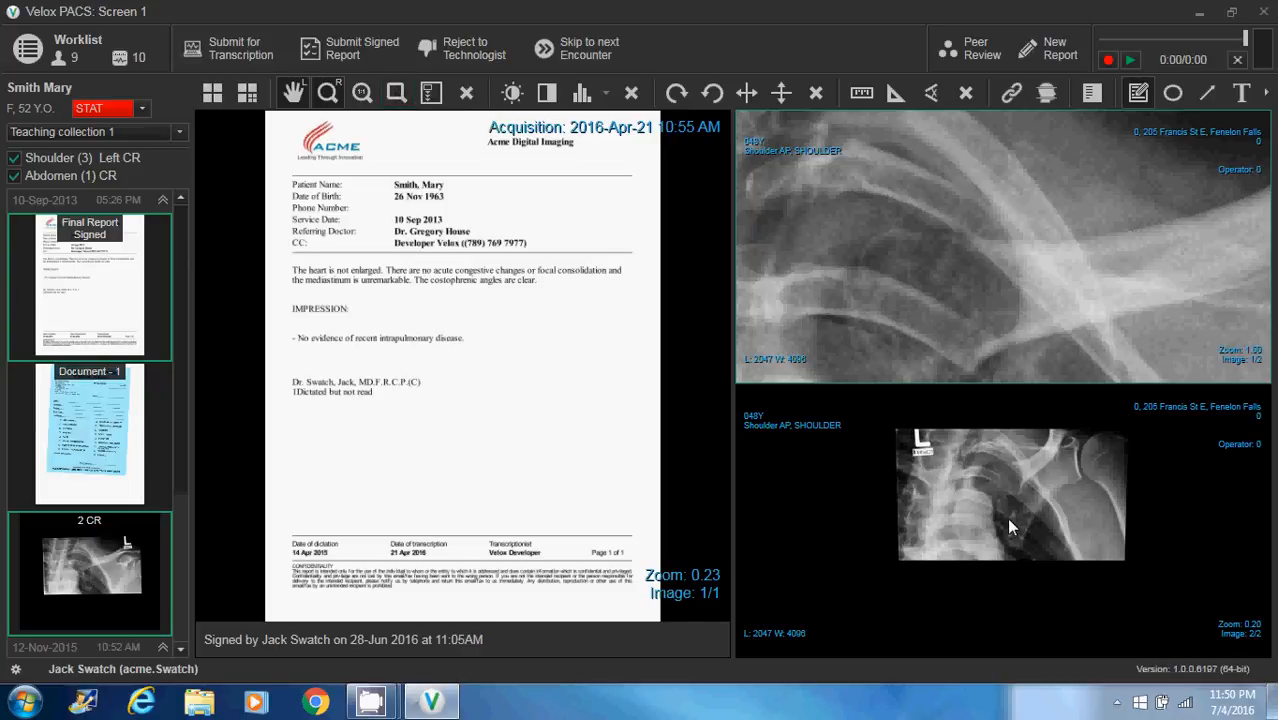
# Pan shoulder image 2/2 slightly and try a rectangular region zoom on it
pyautogui.moveTo(1008, 526); pyautogui.dragTo(1010, 518)
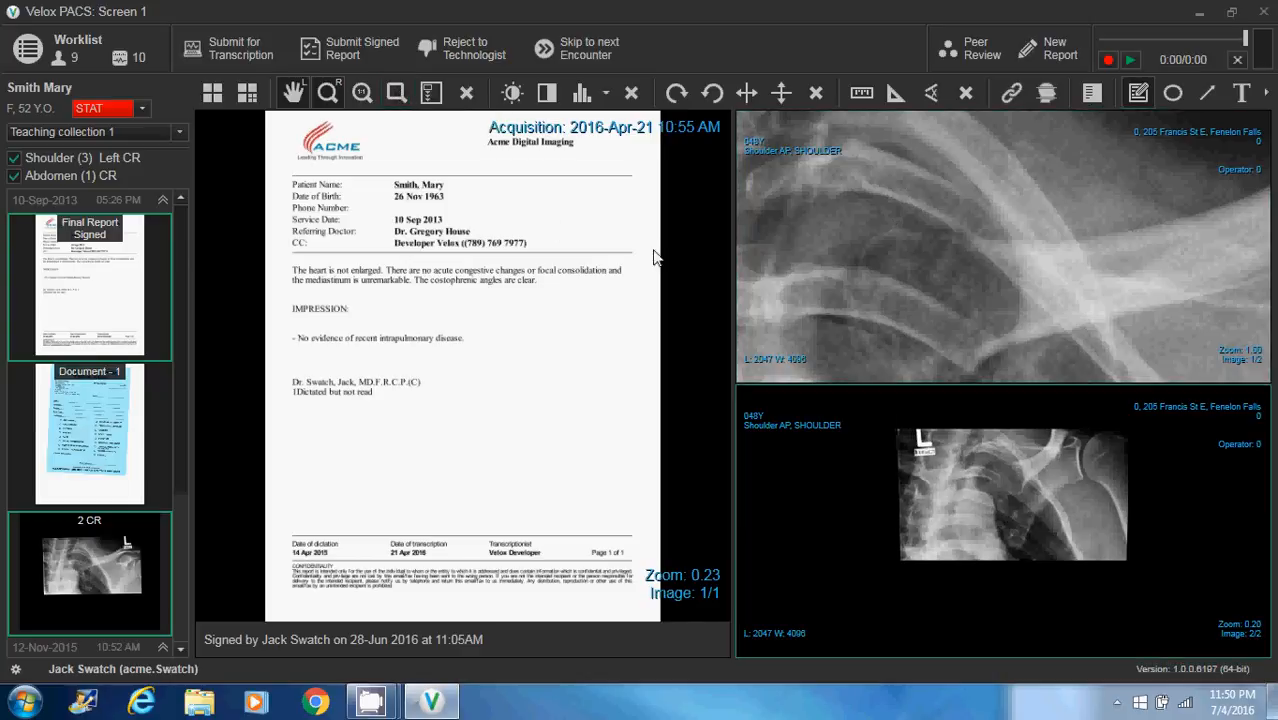
pyautogui.click(396, 93)
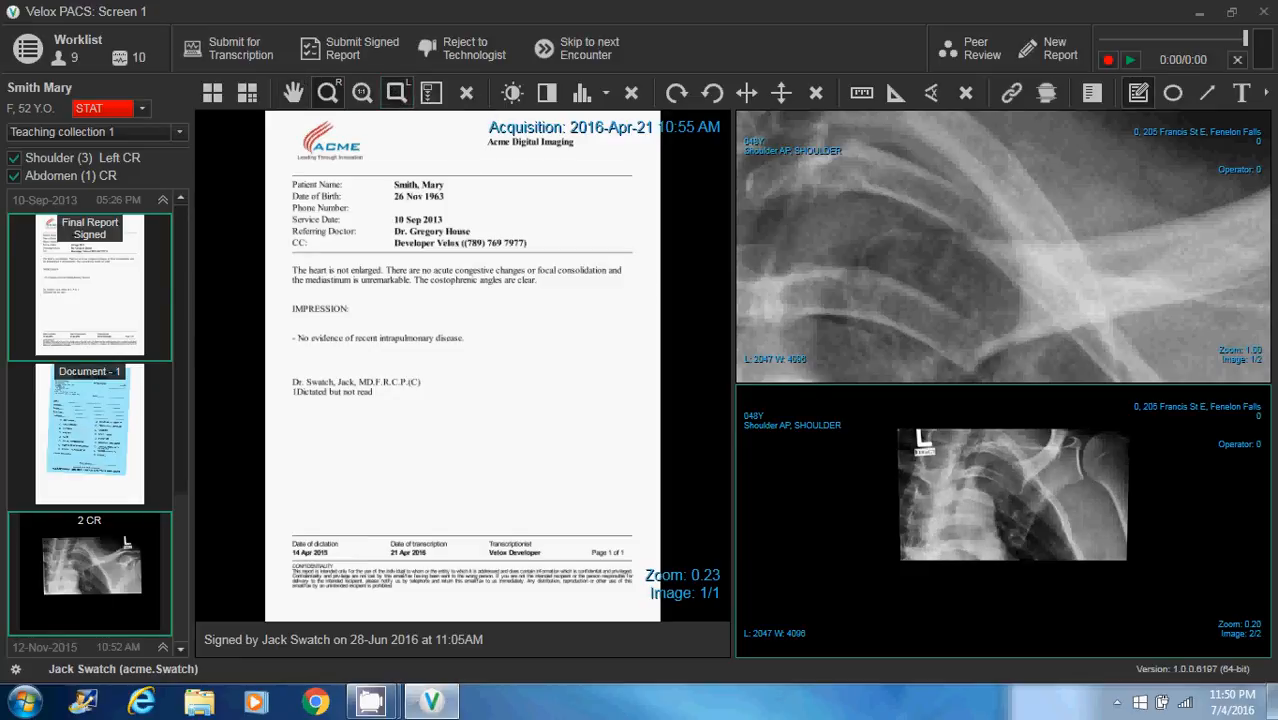
pyautogui.moveTo(980, 511)
pyautogui.mouseDown()
pyautogui.moveTo(1079, 512)
pyautogui.moveTo(957, 508)
pyautogui.mouseUp()
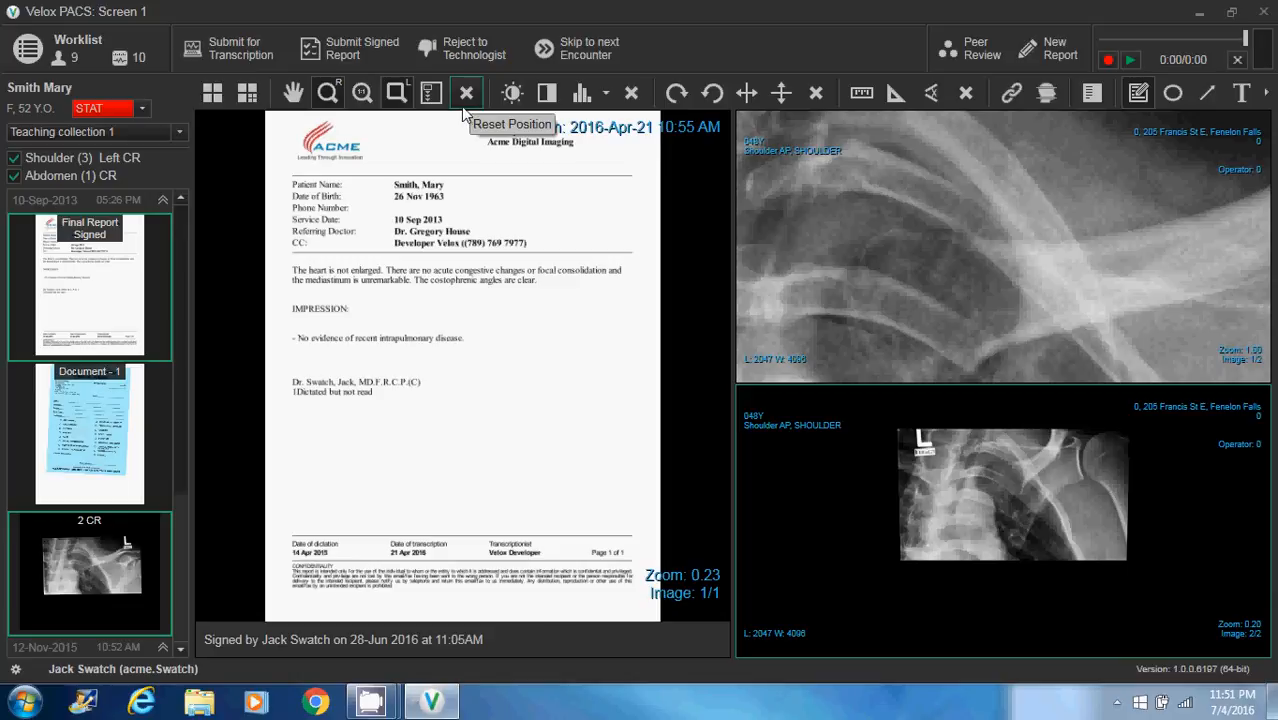
# Reset the position of both shoulder images
pyautogui.click(463, 107)
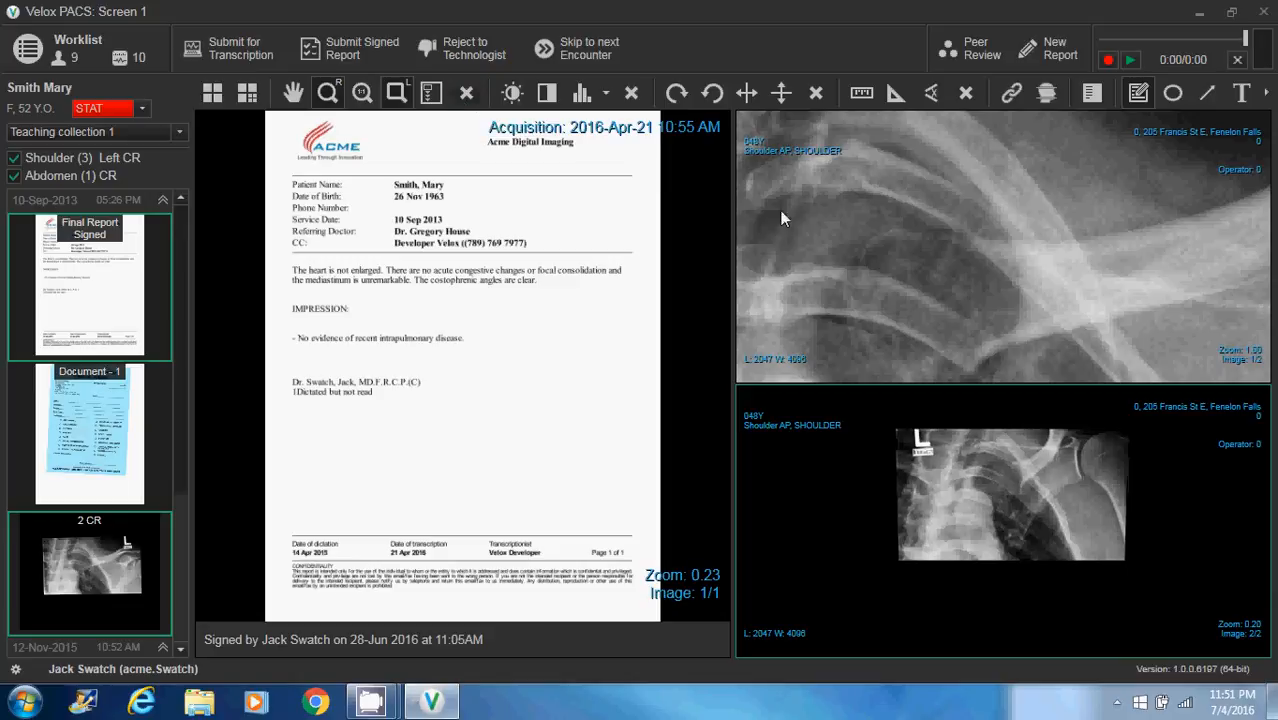
pyautogui.click(466, 95)
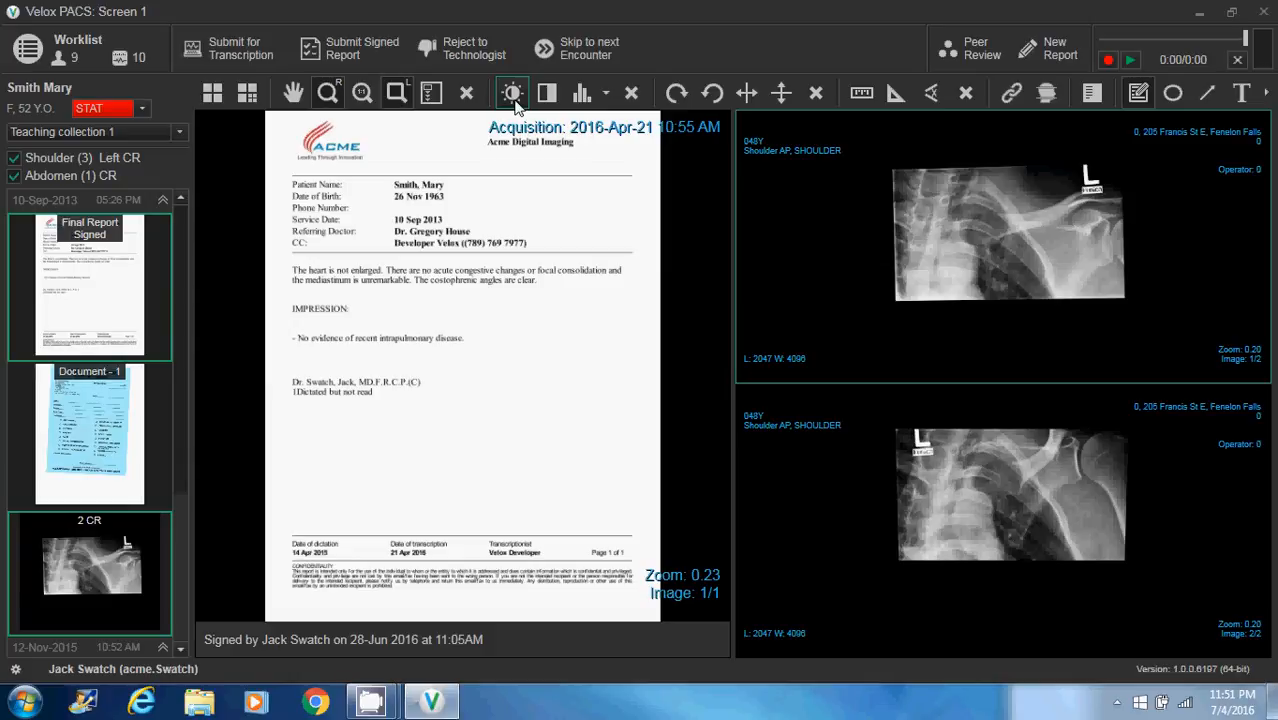
# Try window/level adjustment and color inversion on shoulder image 1/2, restoring its original windowing
pyautogui.rightClick(513, 96)
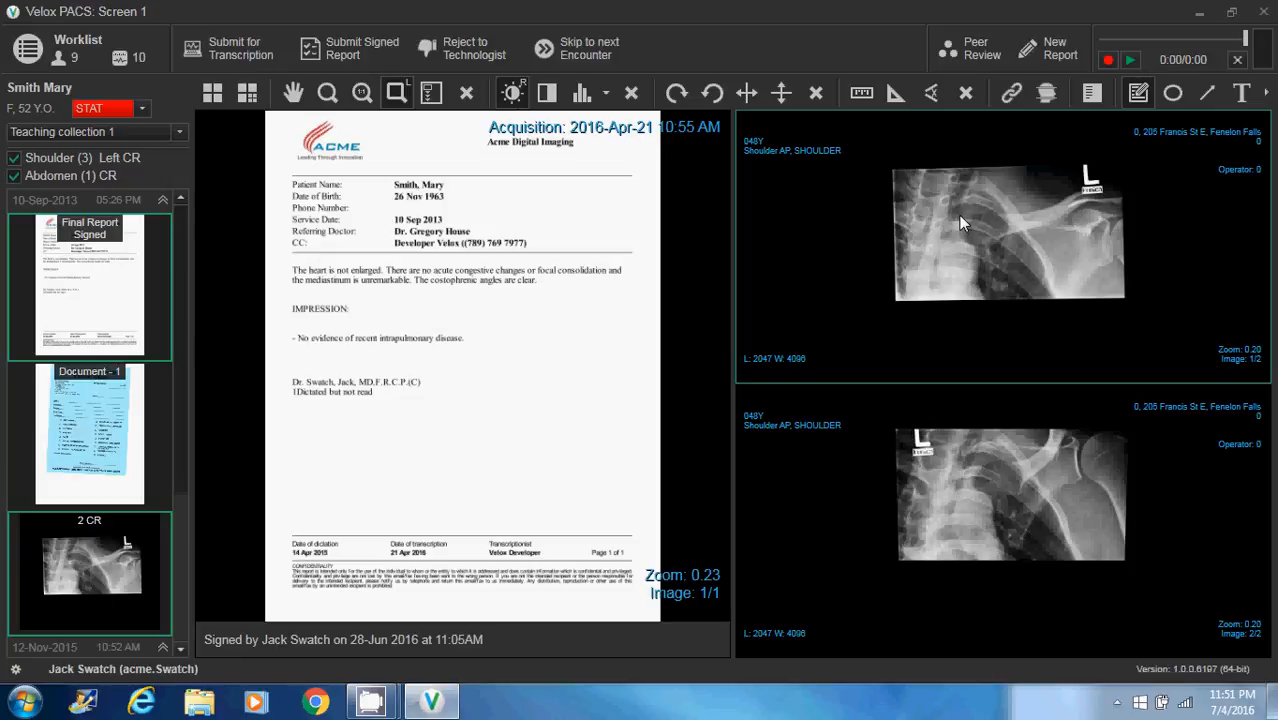
pyautogui.moveTo(958, 215)
pyautogui.mouseDown()
pyautogui.moveTo(990, 228)
pyautogui.moveTo(1022, 205)
pyautogui.moveTo(912, 228)
pyautogui.moveTo(966, 228)
pyautogui.mouseUp()
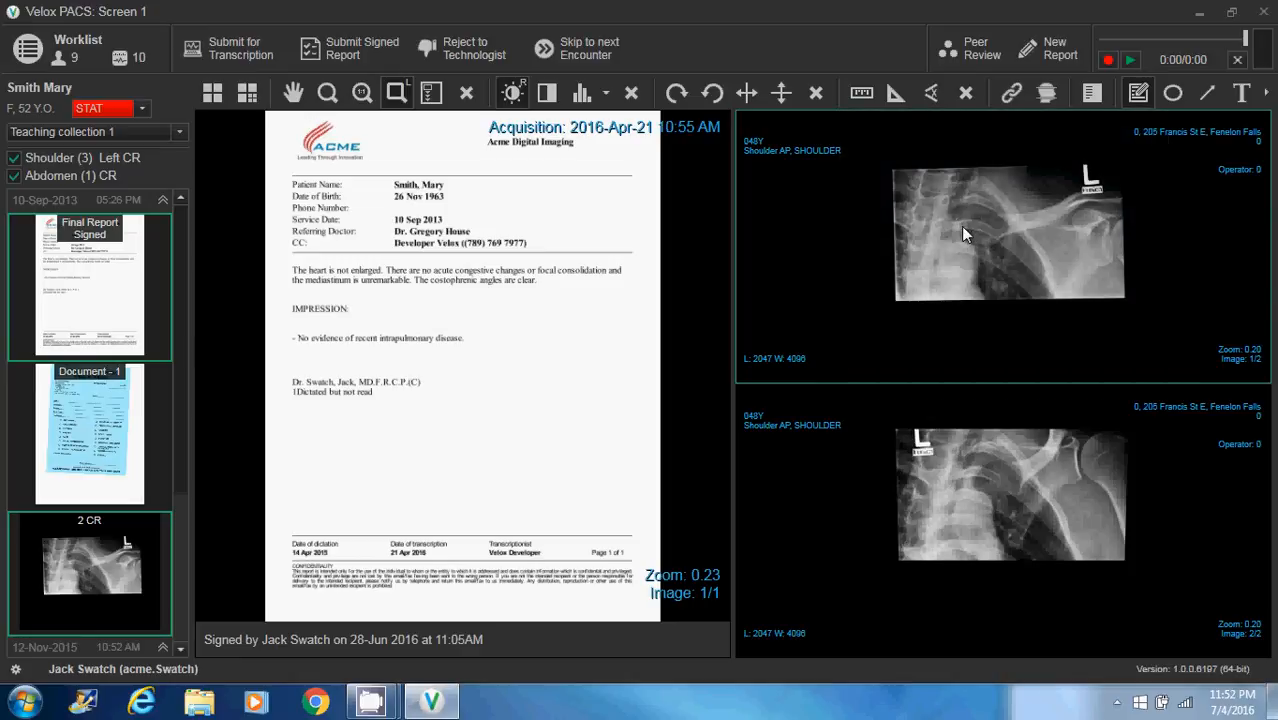
pyautogui.click(547, 94)
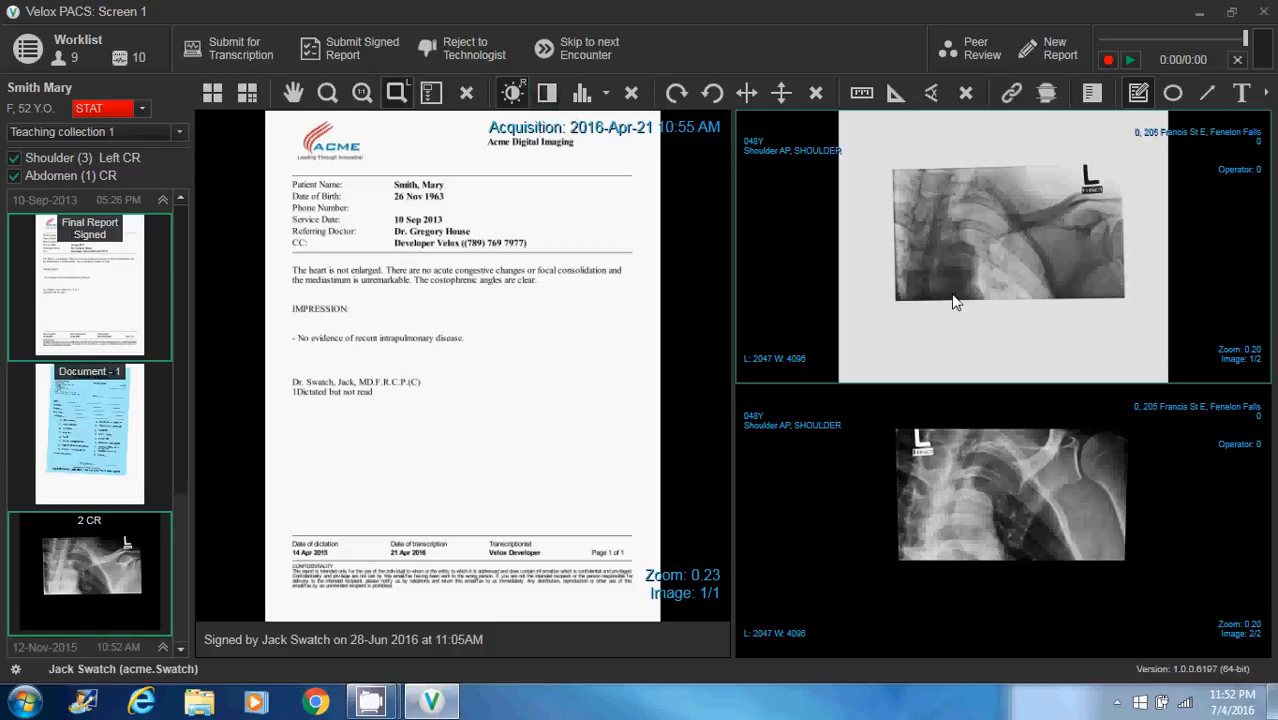
pyautogui.click(550, 98)
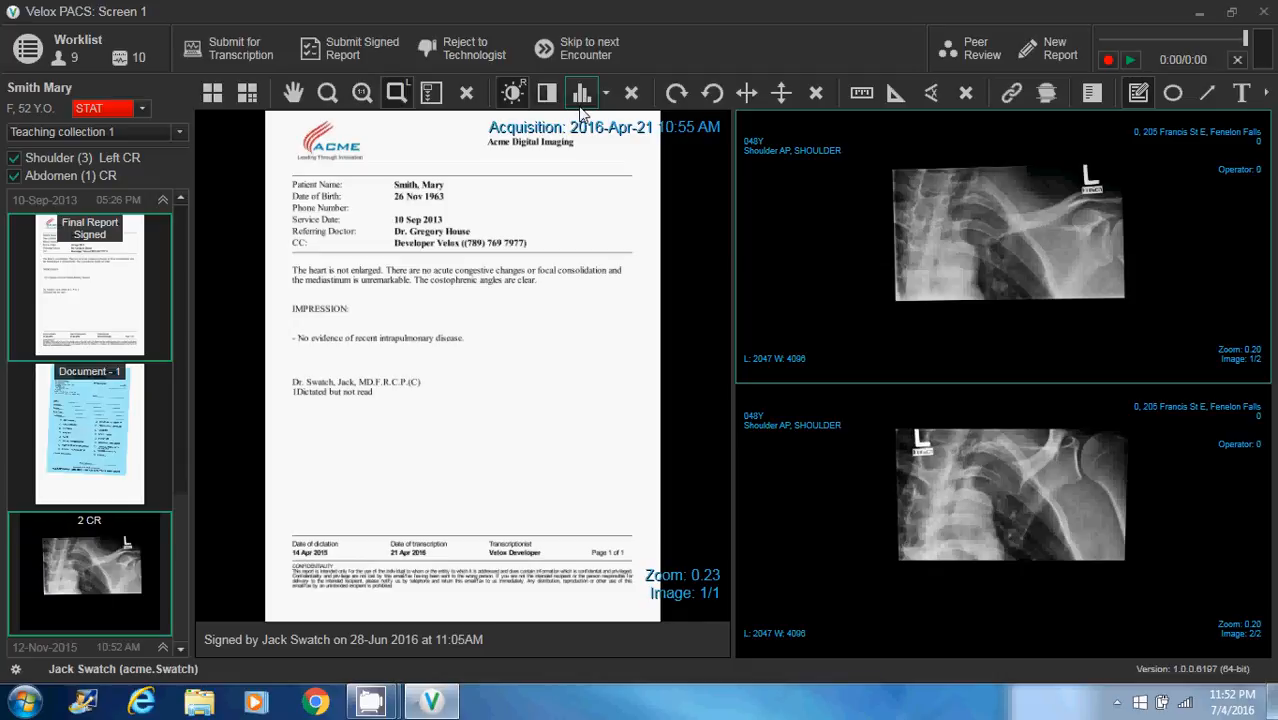
pyautogui.click(631, 95)
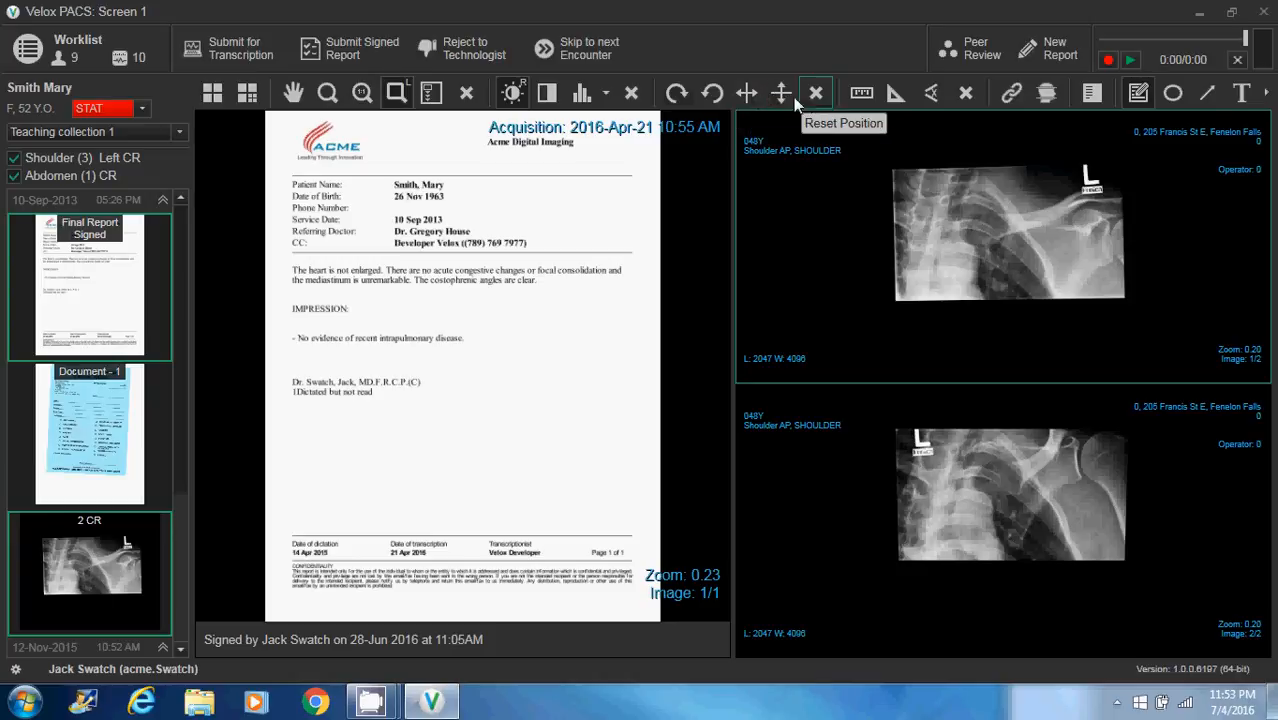
# Try rotating shoulder image 1/2 both ways and flipping it horizontally and vertically, and reset its position
pyautogui.click(677, 94)
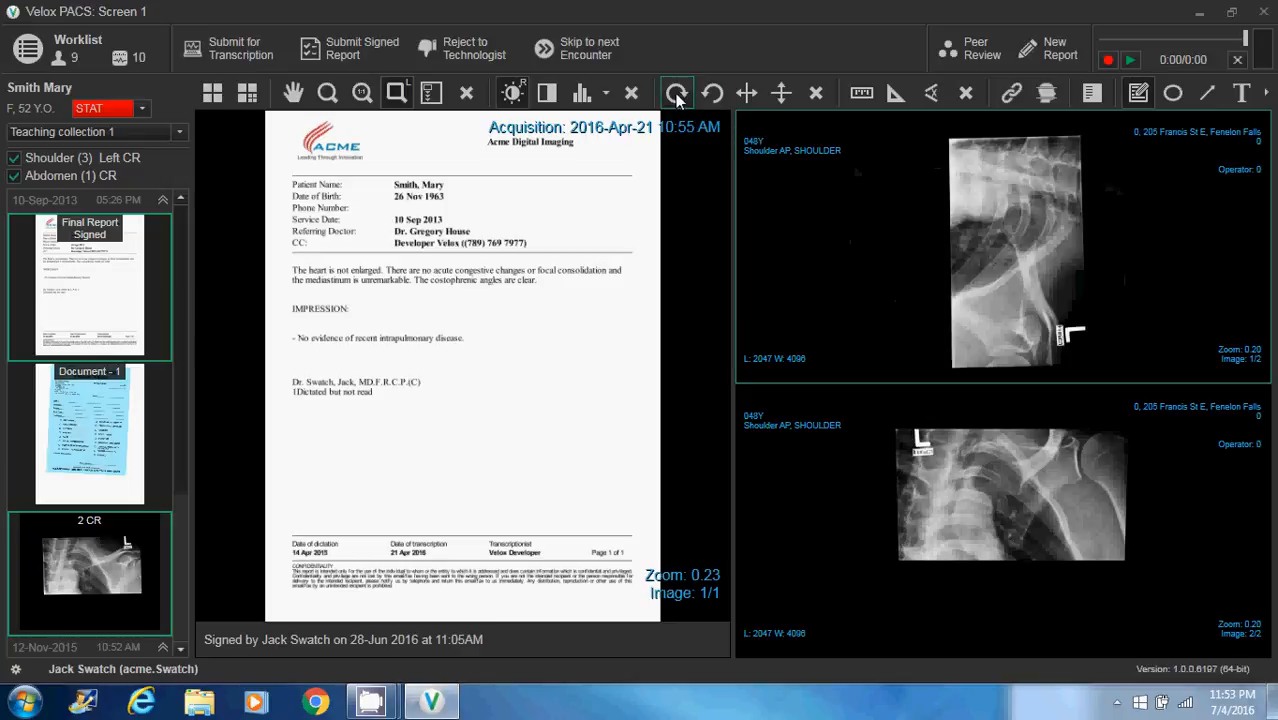
pyautogui.click(712, 93)
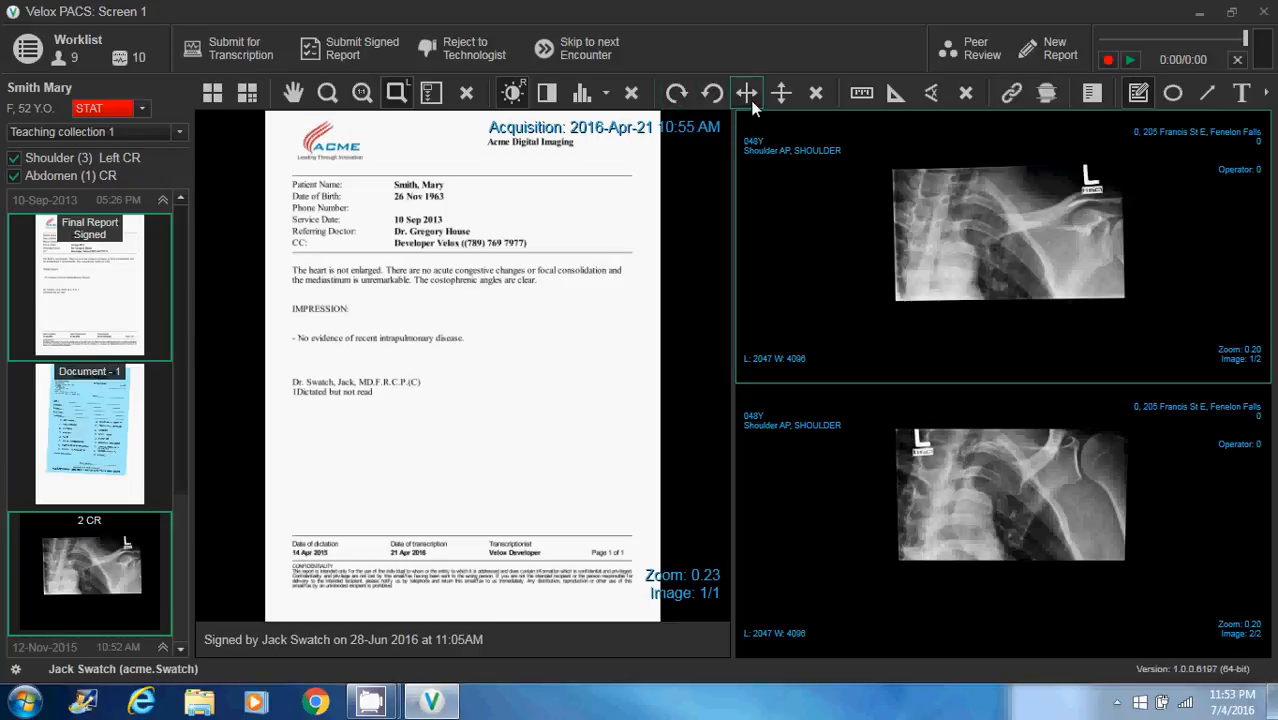
pyautogui.click(750, 100)
pyautogui.click(789, 95)
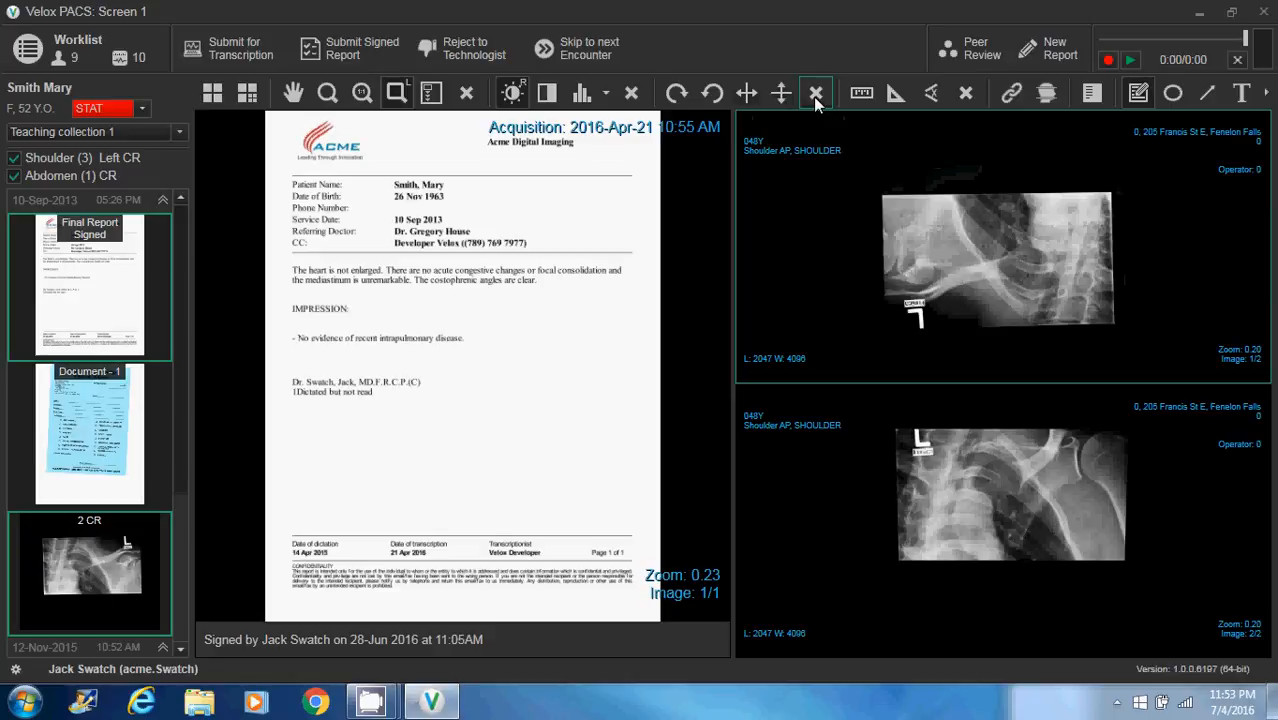
pyautogui.click(818, 100)
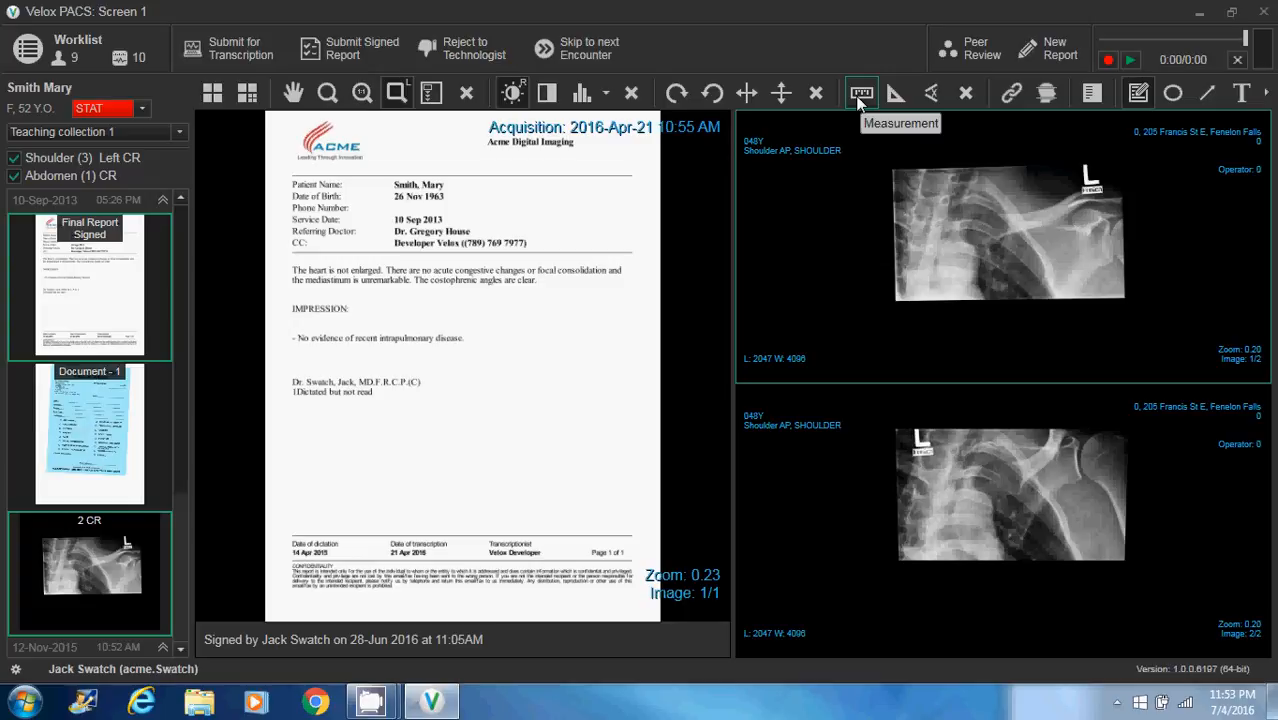
# On shoulder image 1/2, draw a line measurement about 63 mm long and an angle of about 75° beside it
pyautogui.click(860, 98)
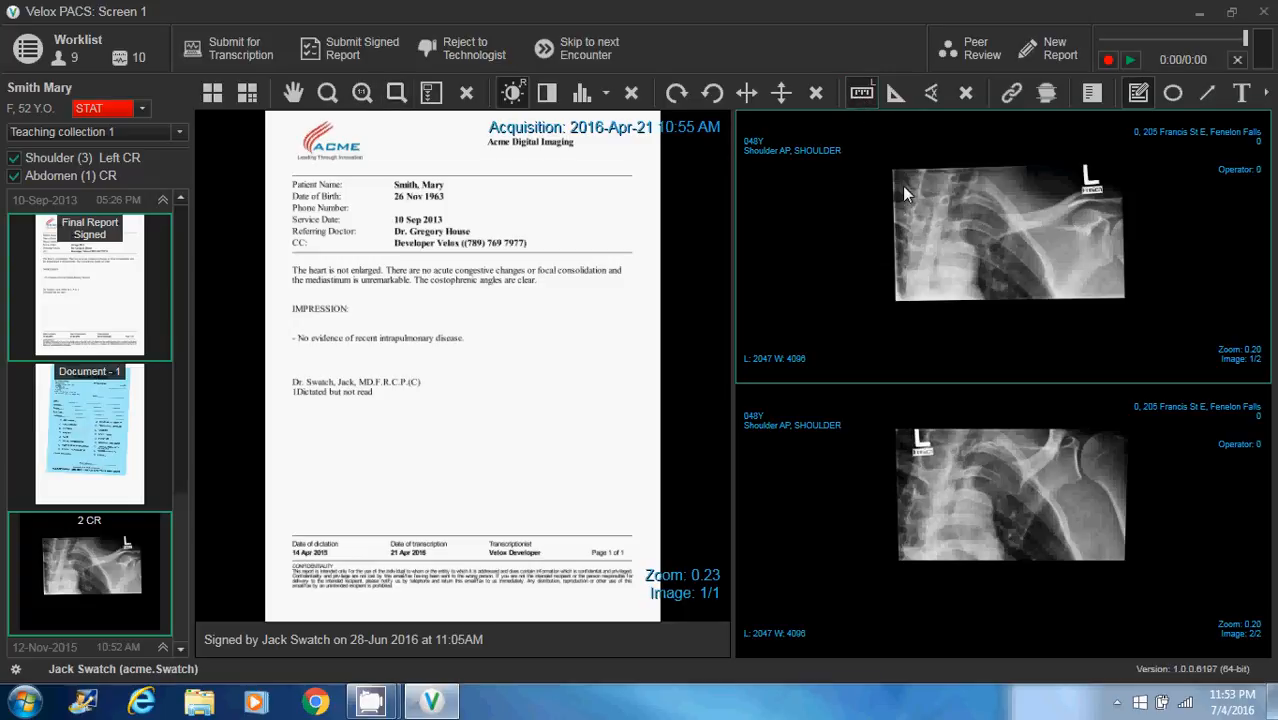
pyautogui.moveTo(901, 178); pyautogui.dragTo(932, 238)
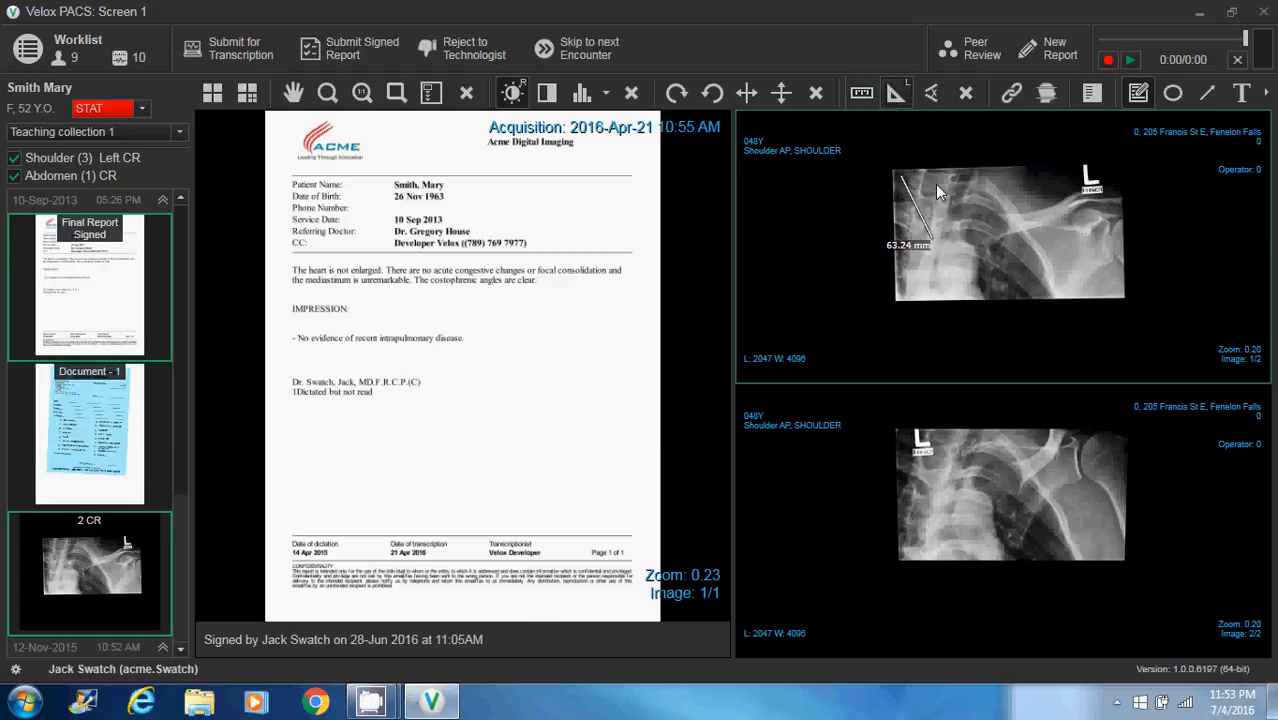
pyautogui.moveTo(935, 184); pyautogui.dragTo(942, 230)
pyautogui.click(1001, 204)
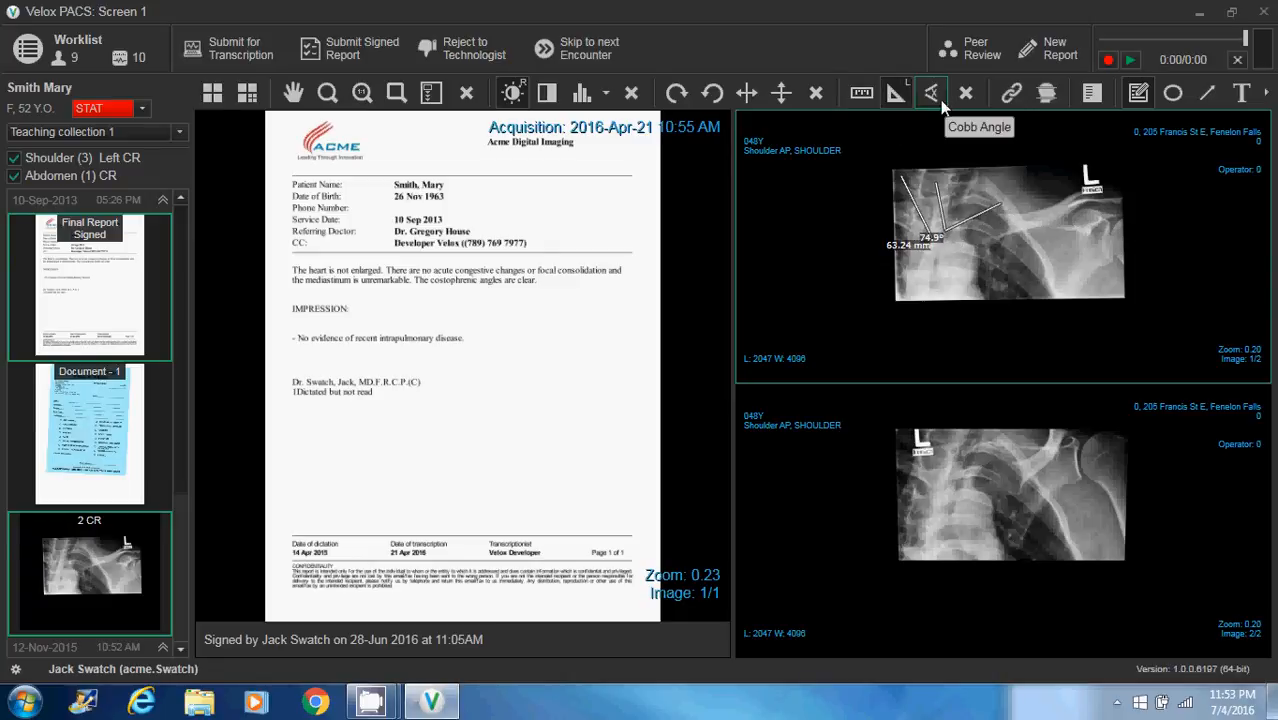
# Draw a second angle of about 67° over the shoulder in image 1/2, and delete all measurements
pyautogui.click(1061, 239)
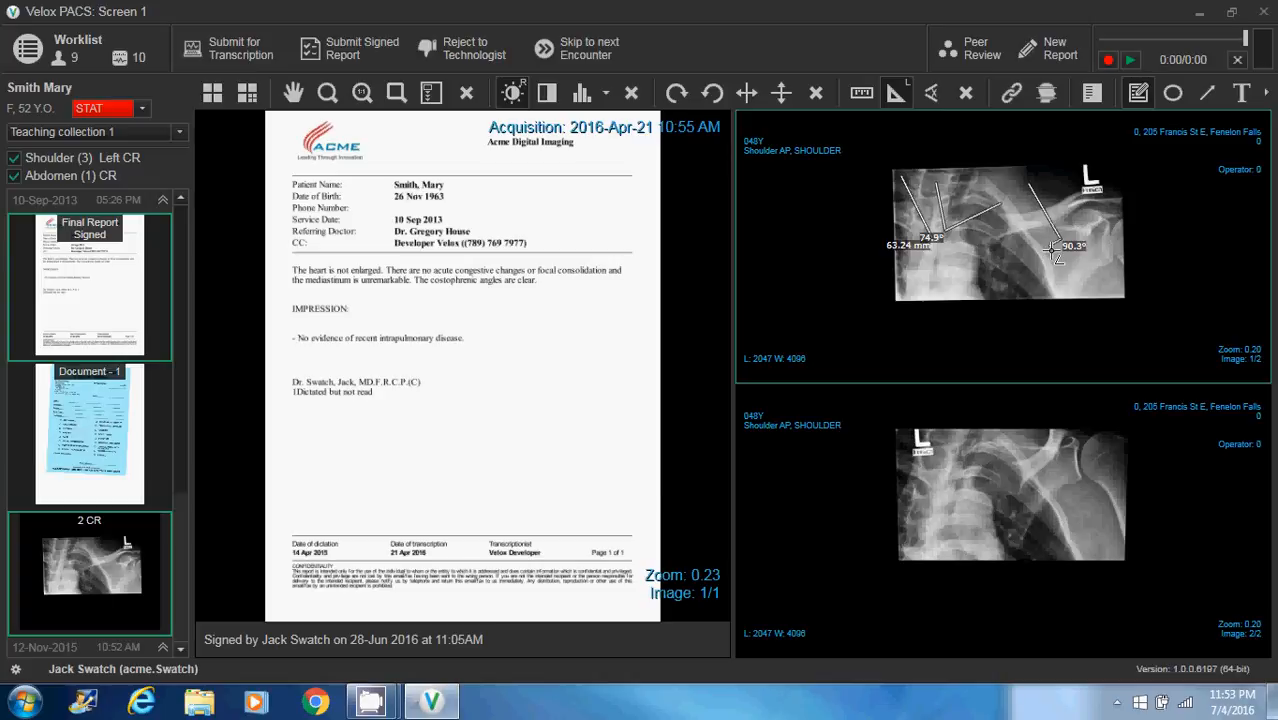
pyautogui.click(996, 246)
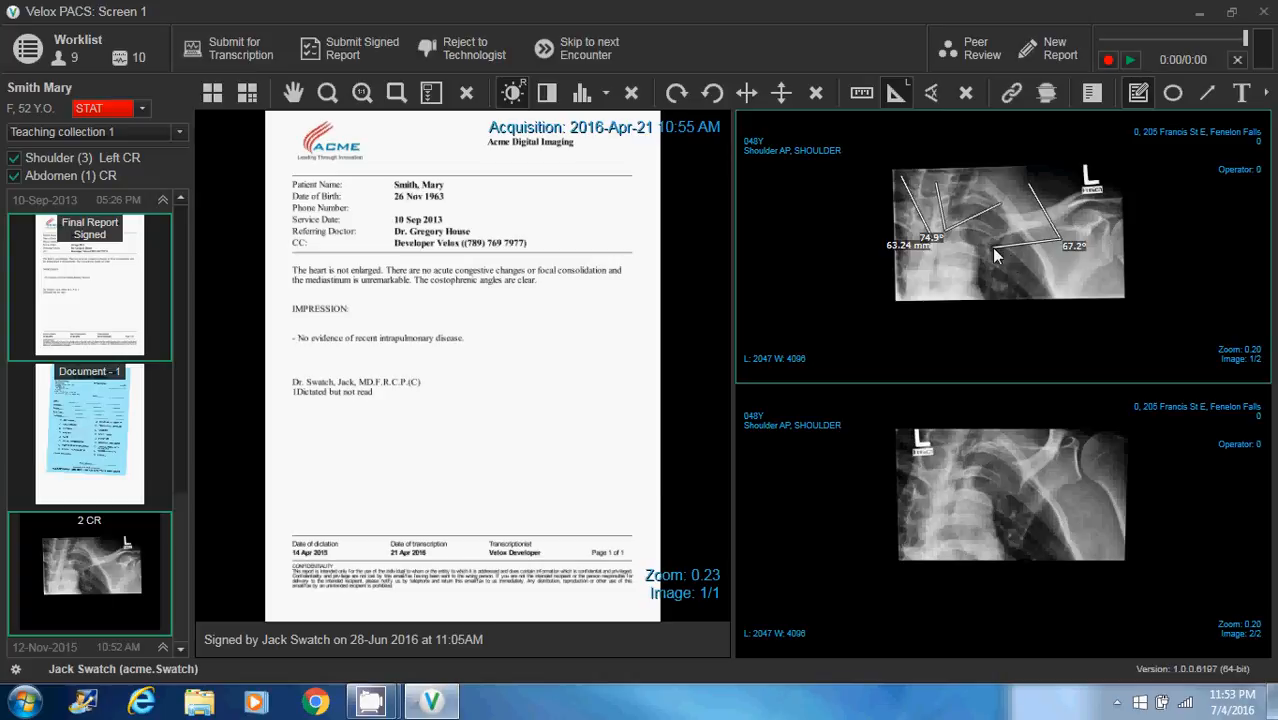
pyautogui.click(965, 95)
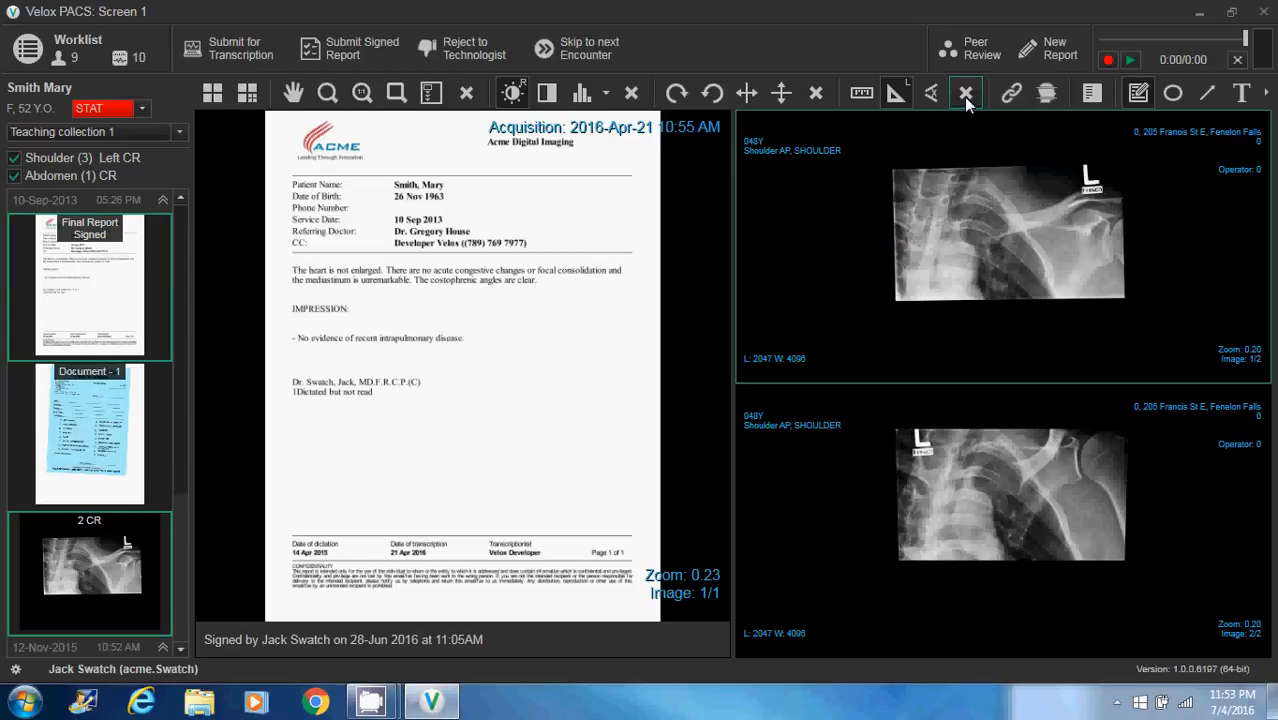
# Hide the overlay text on the displayed images and show it again
pyautogui.click(1089, 95)
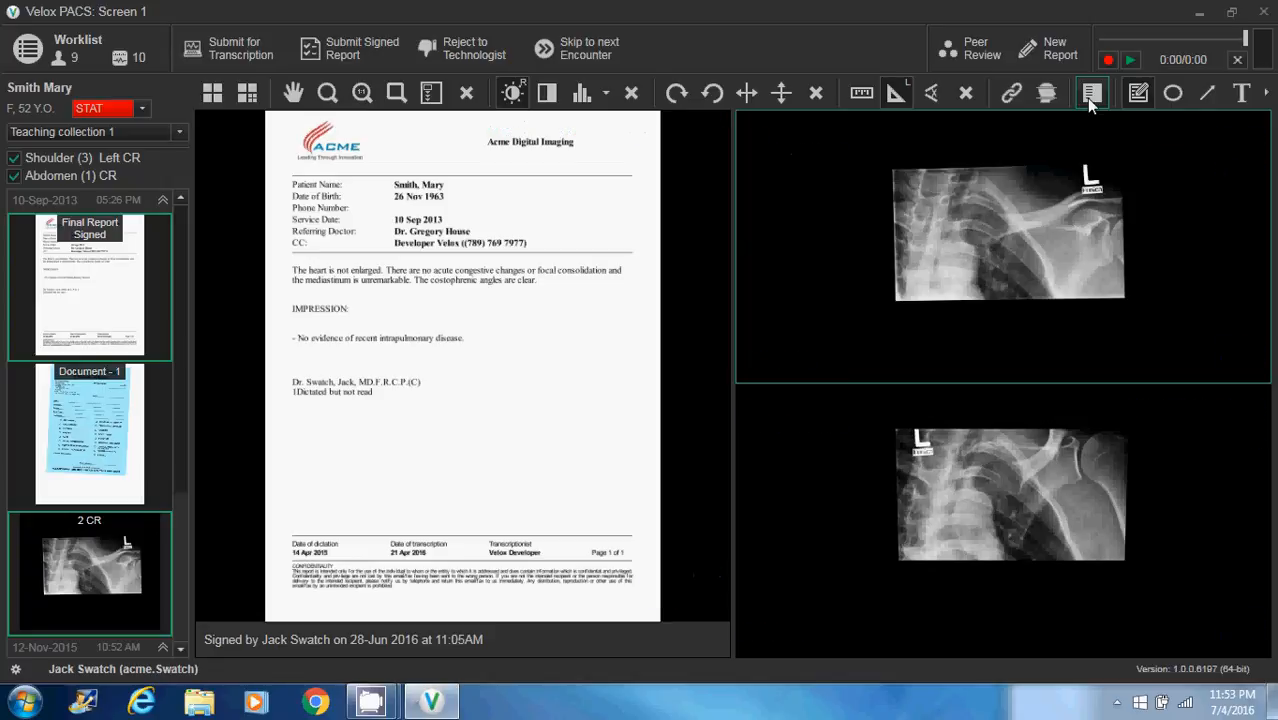
pyautogui.click(1087, 98)
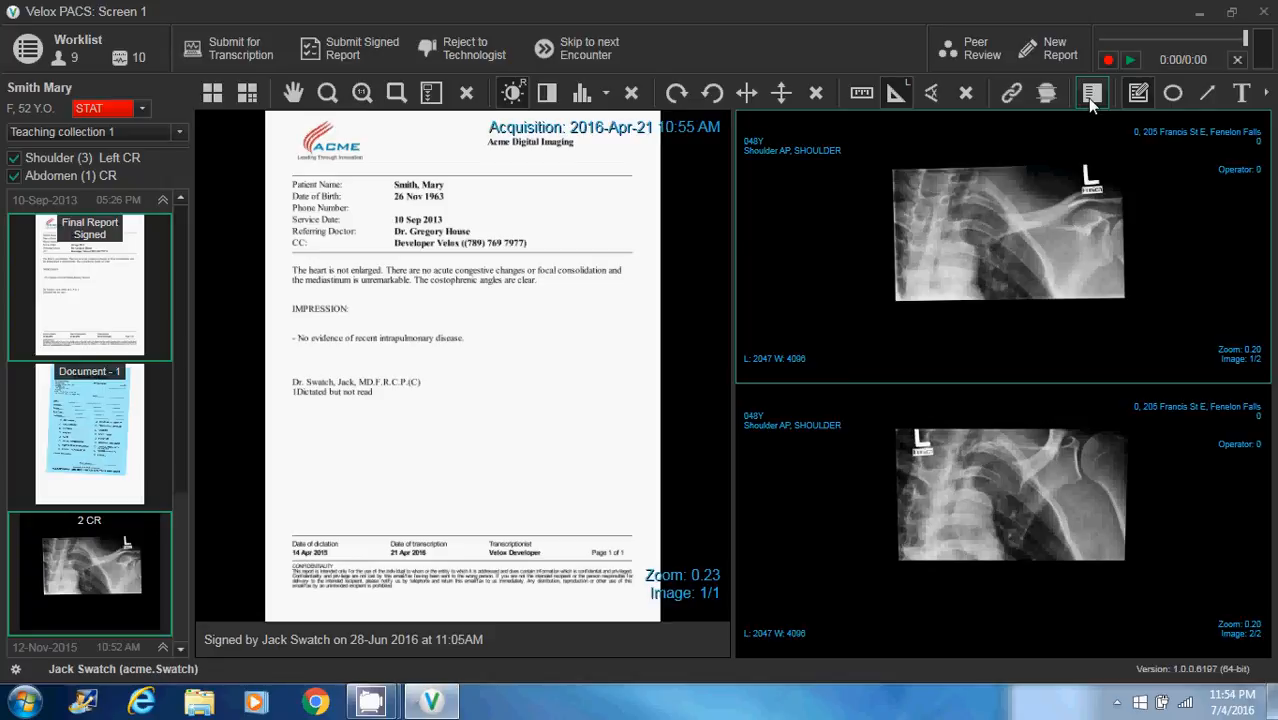
# Draw an ellipse over the upper ribs beside the spine in shoulder image 1/2 and a small flat ellipse beside the L marker
pyautogui.click(1171, 93)
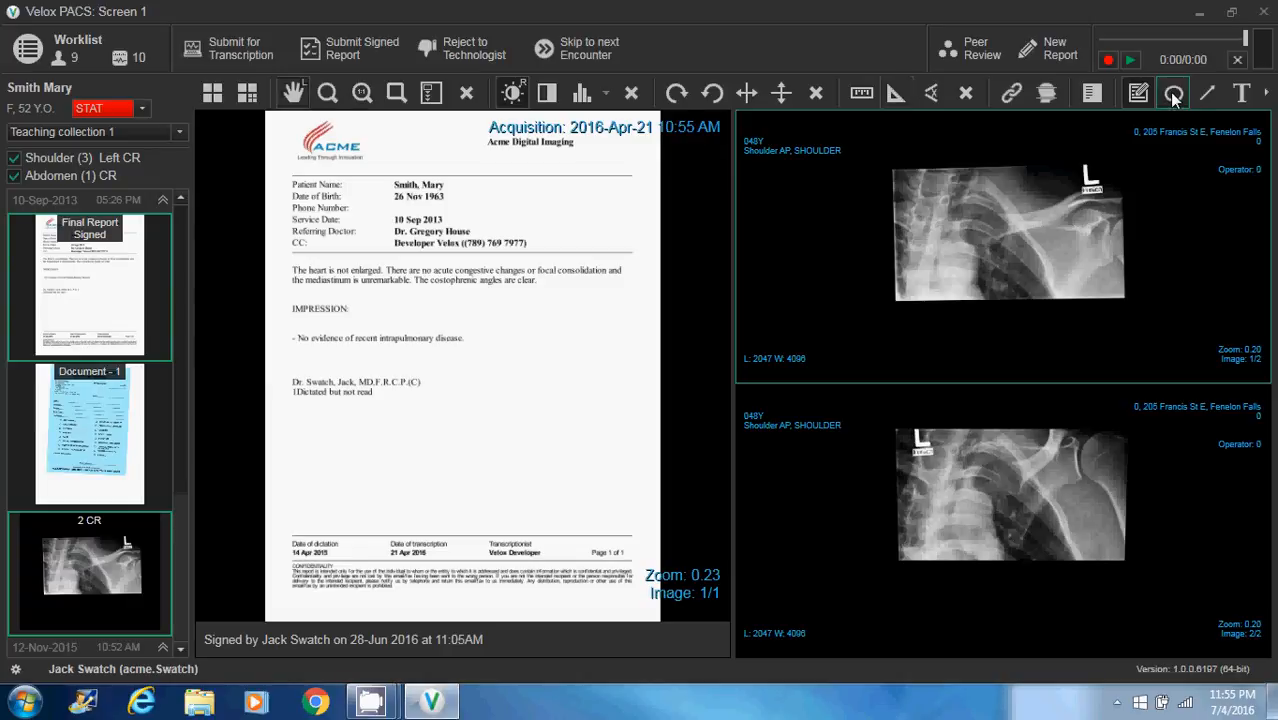
pyautogui.moveTo(930, 188)
pyautogui.mouseDown()
pyautogui.moveTo(954, 240)
pyautogui.moveTo(1000, 230)
pyautogui.mouseUp()
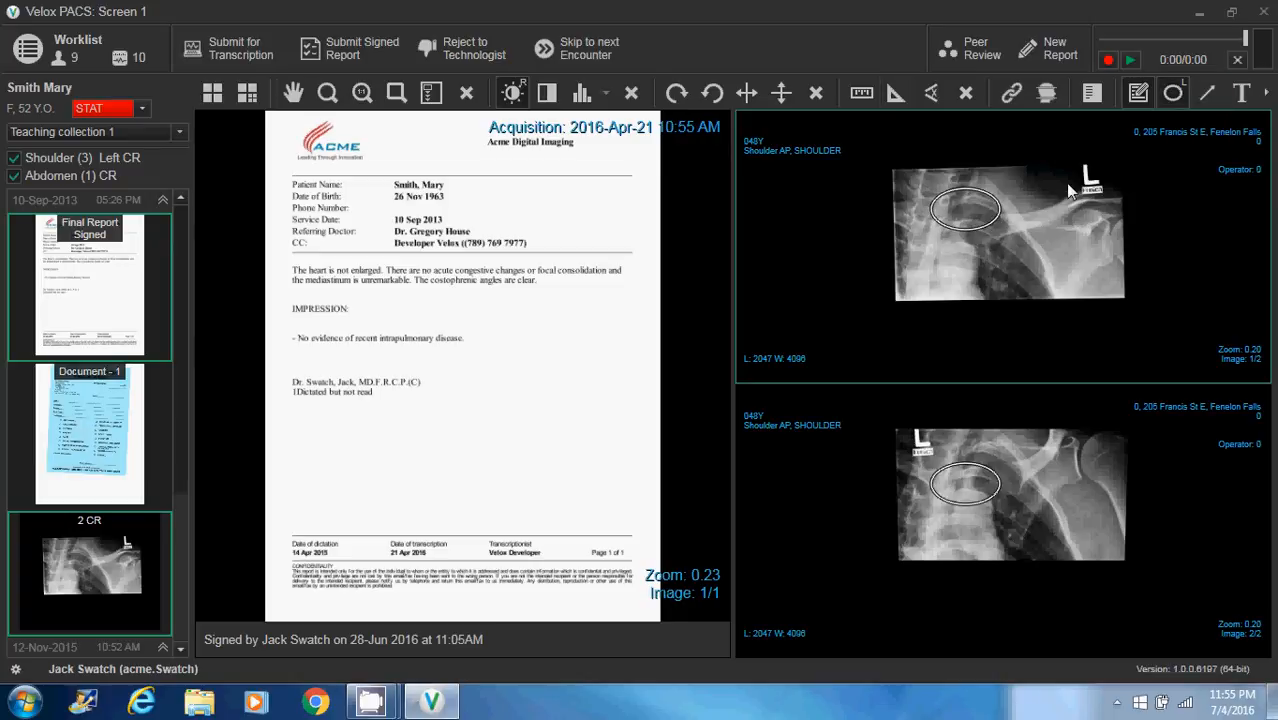
pyautogui.moveTo(1066, 182); pyautogui.dragTo(1038, 183)
# Draw a line from the shoulder area to the large ellipse in image 1/2, and open a text annotation at its outer end
pyautogui.click(1204, 101)
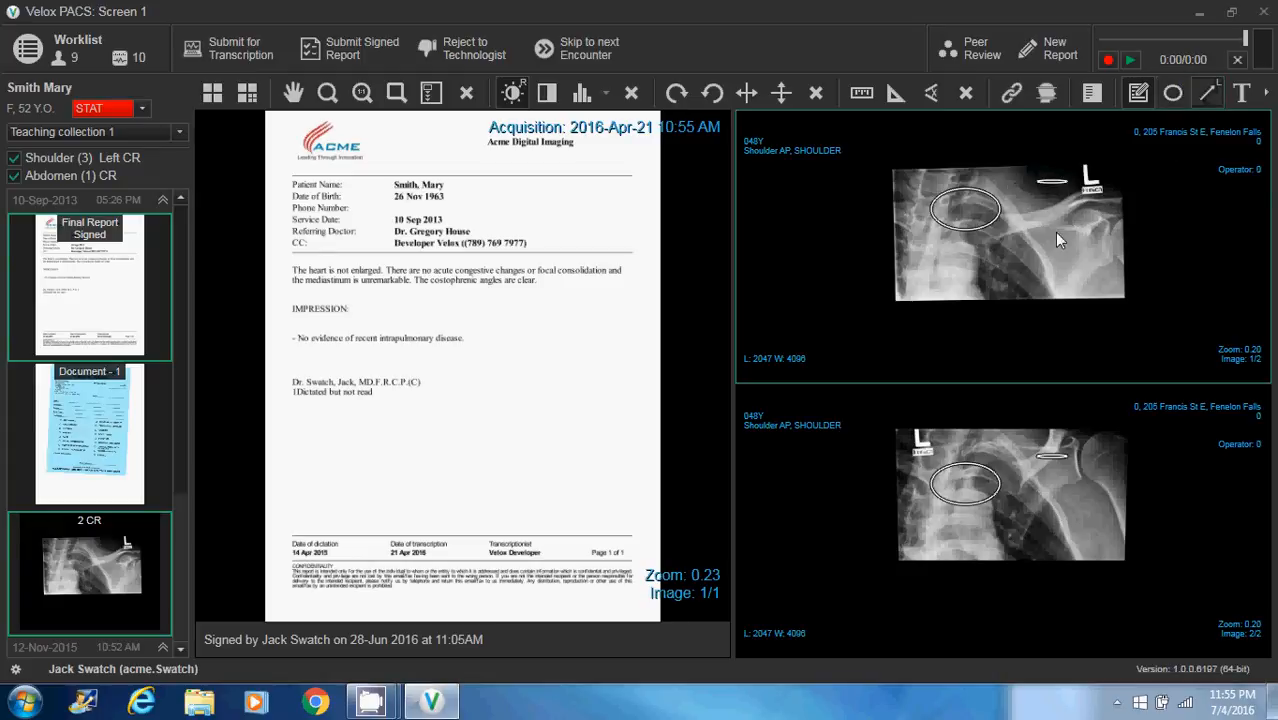
pyautogui.moveTo(1057, 232); pyautogui.dragTo(997, 212)
pyautogui.click(1242, 97)
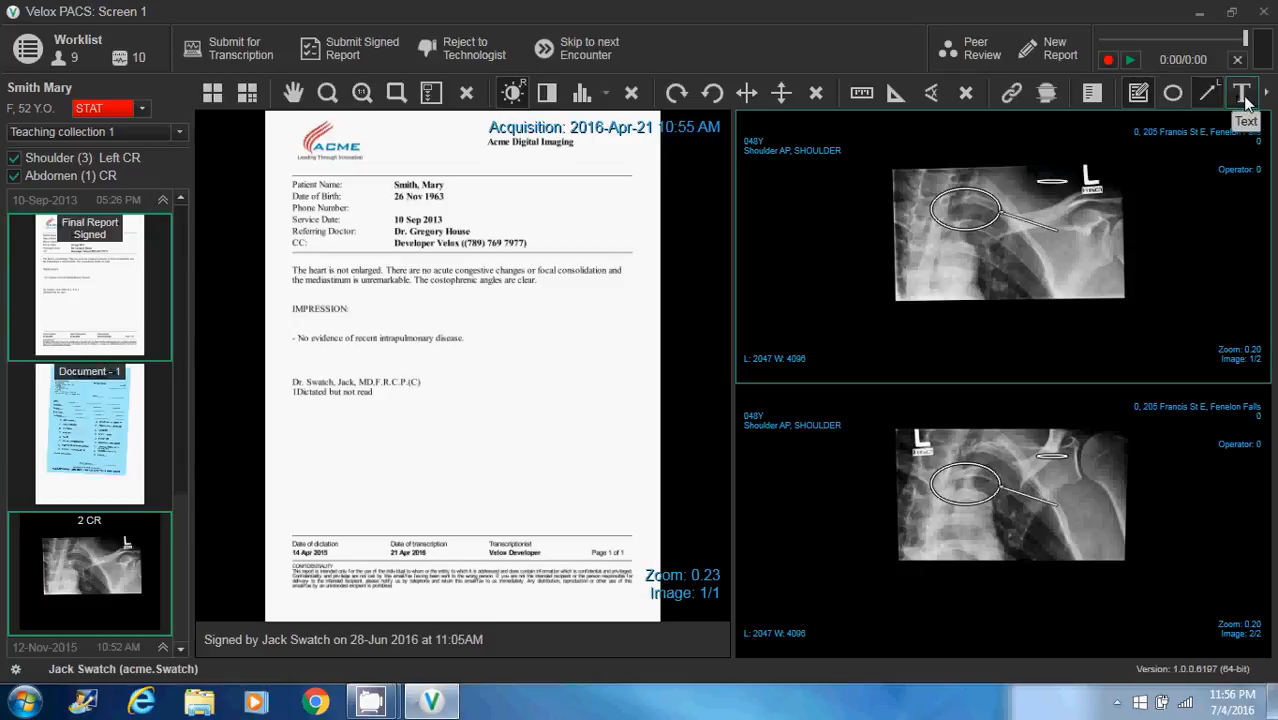
pyautogui.click(1247, 100)
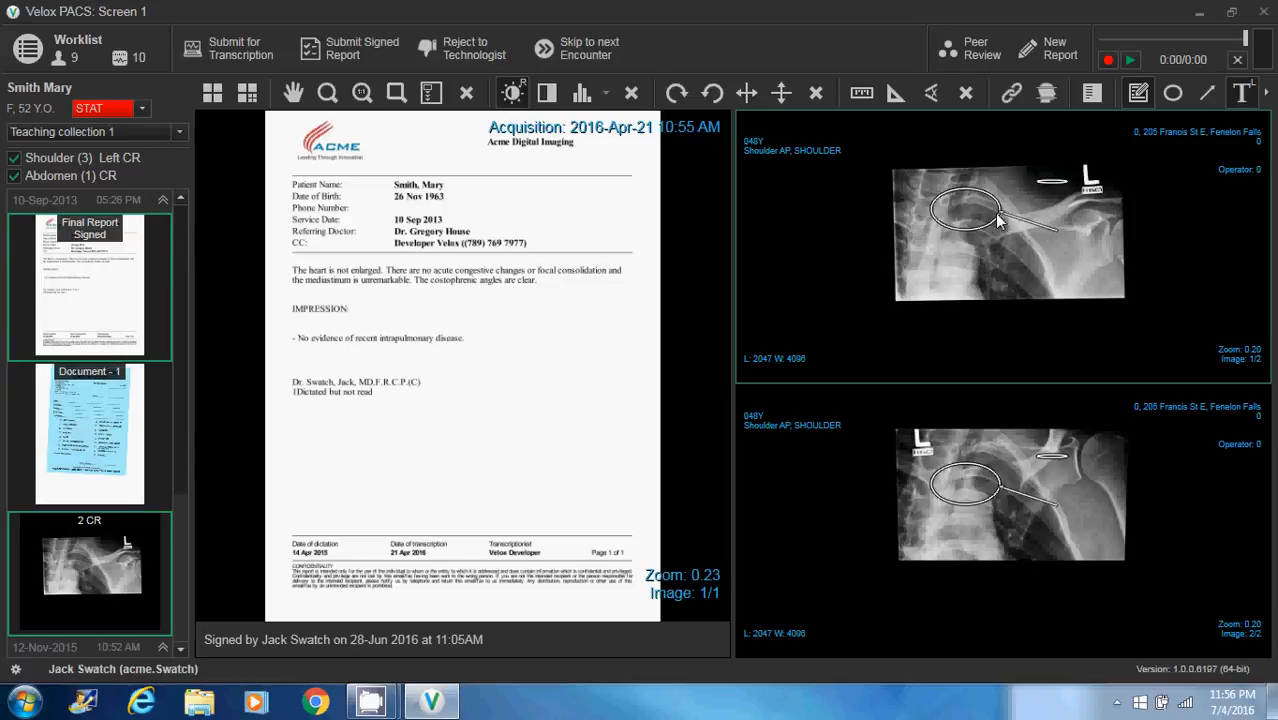
pyautogui.click(1043, 236)
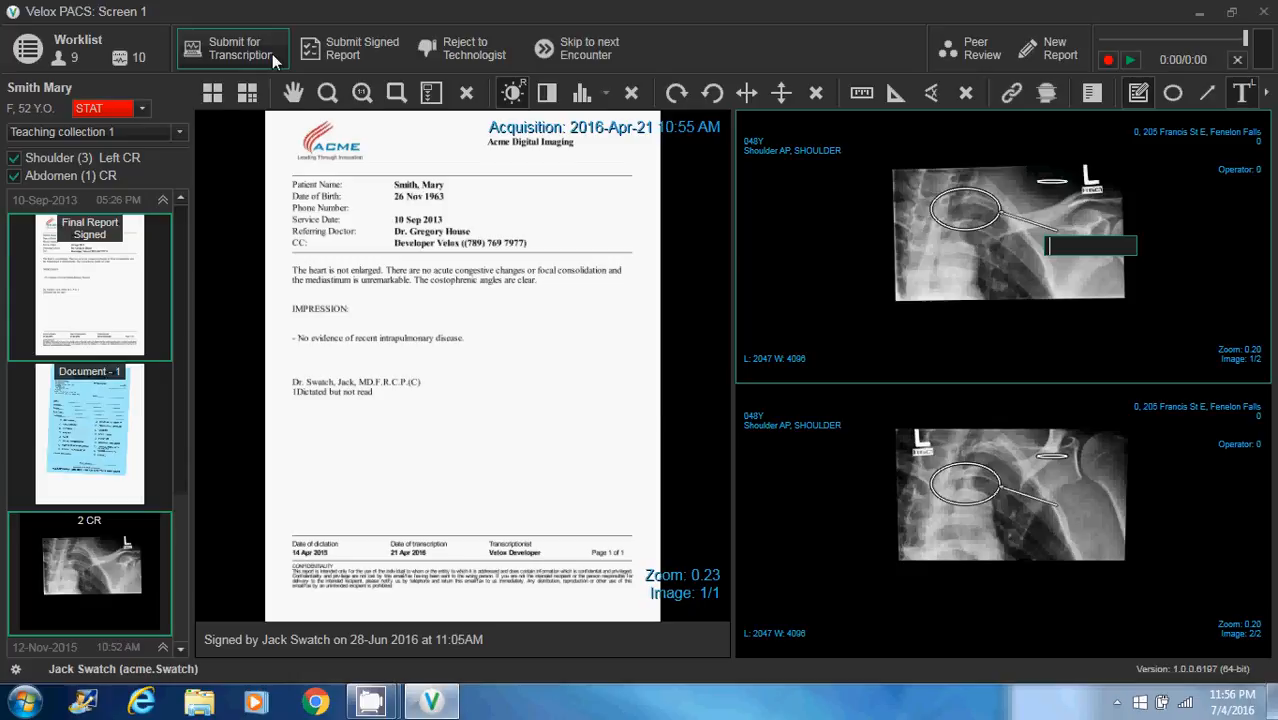
# Start a new report for the encounter and choose the Bone Mineral Density template
pyautogui.click(1036, 65)
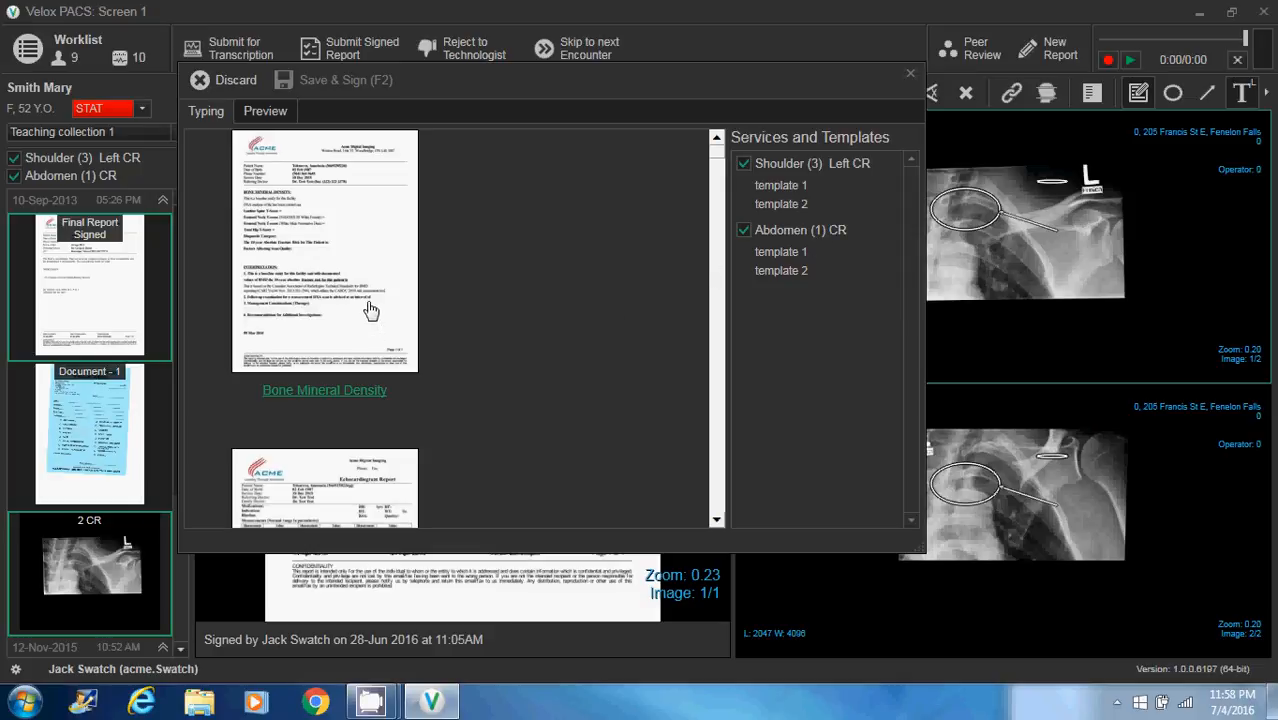
pyautogui.moveTo(720, 157)
pyautogui.mouseDown()
pyautogui.moveTo(723, 198)
pyautogui.moveTo(722, 156)
pyautogui.mouseUp()
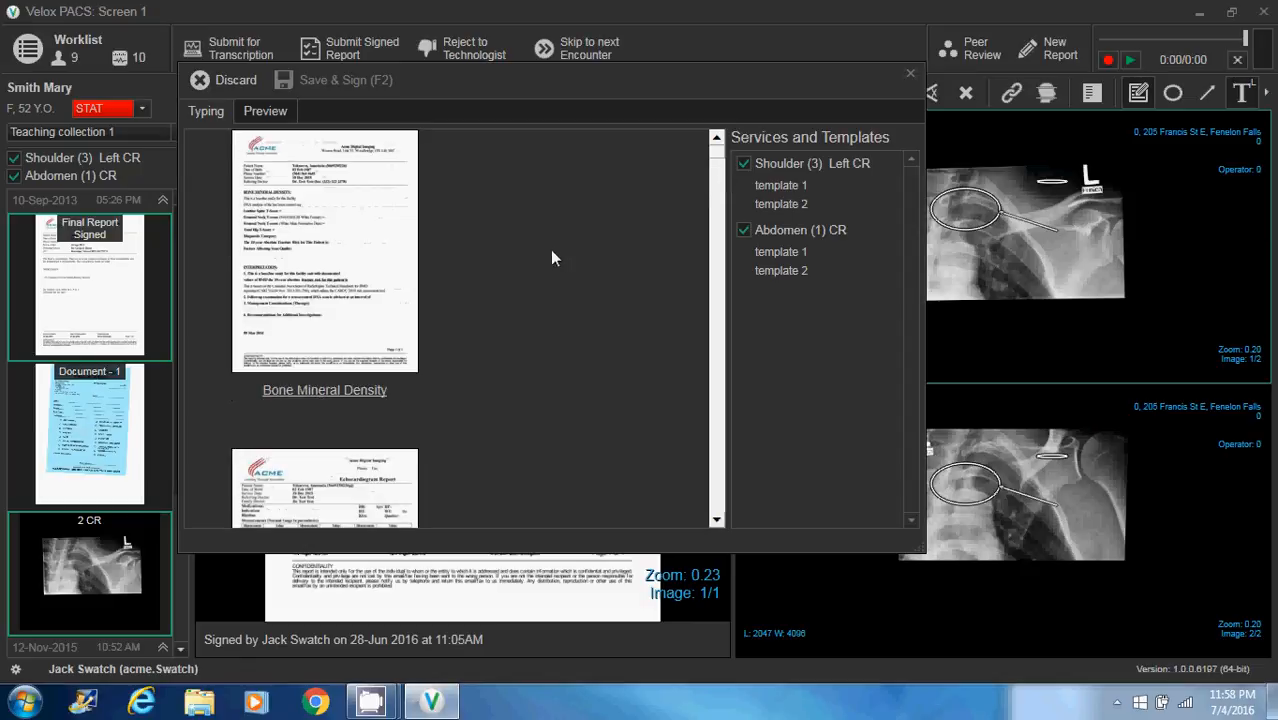
pyautogui.click(411, 258)
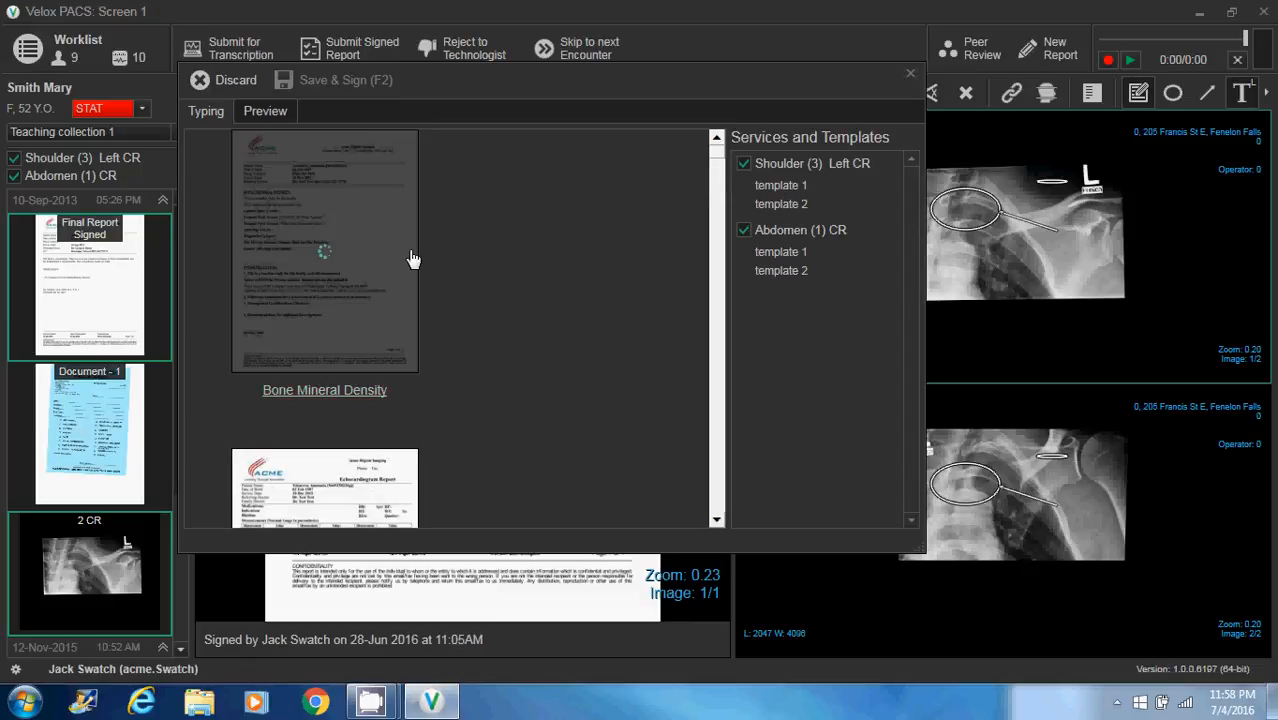
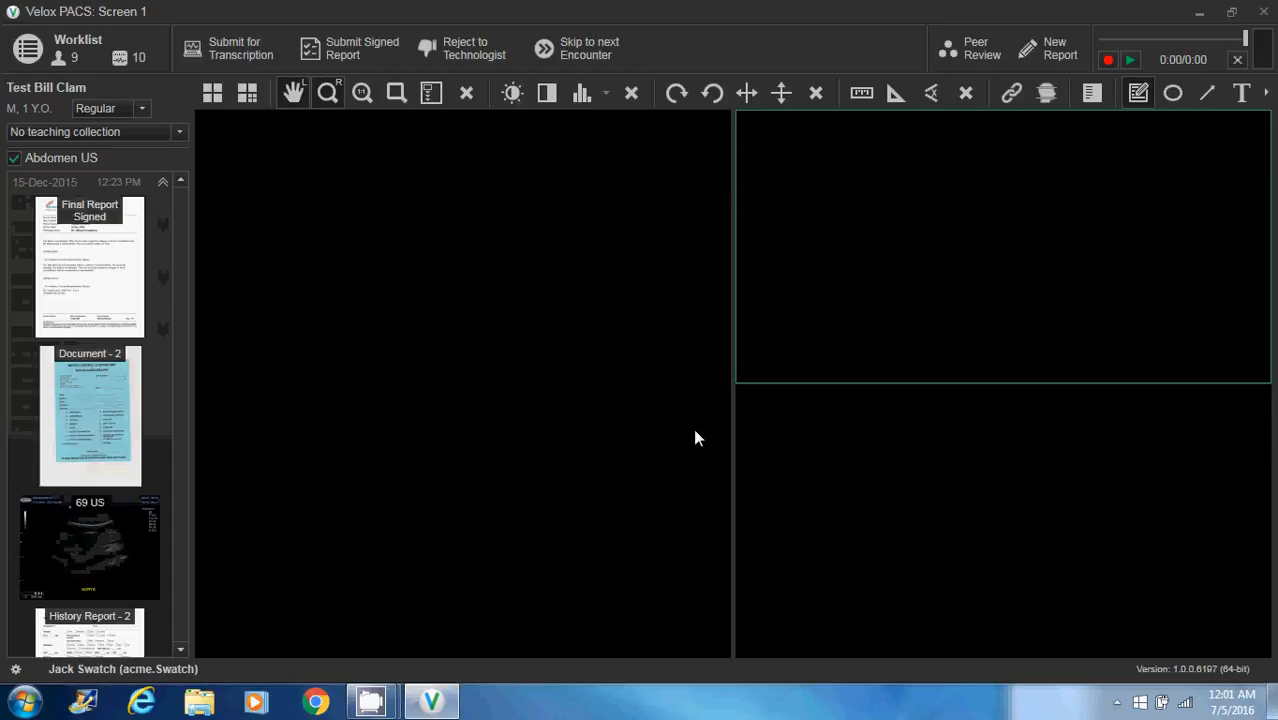
# Return to the worklist and open the STAT shoulder and abdomen CR encounter dated 10-Sep-2013
pyautogui.click(27, 62)
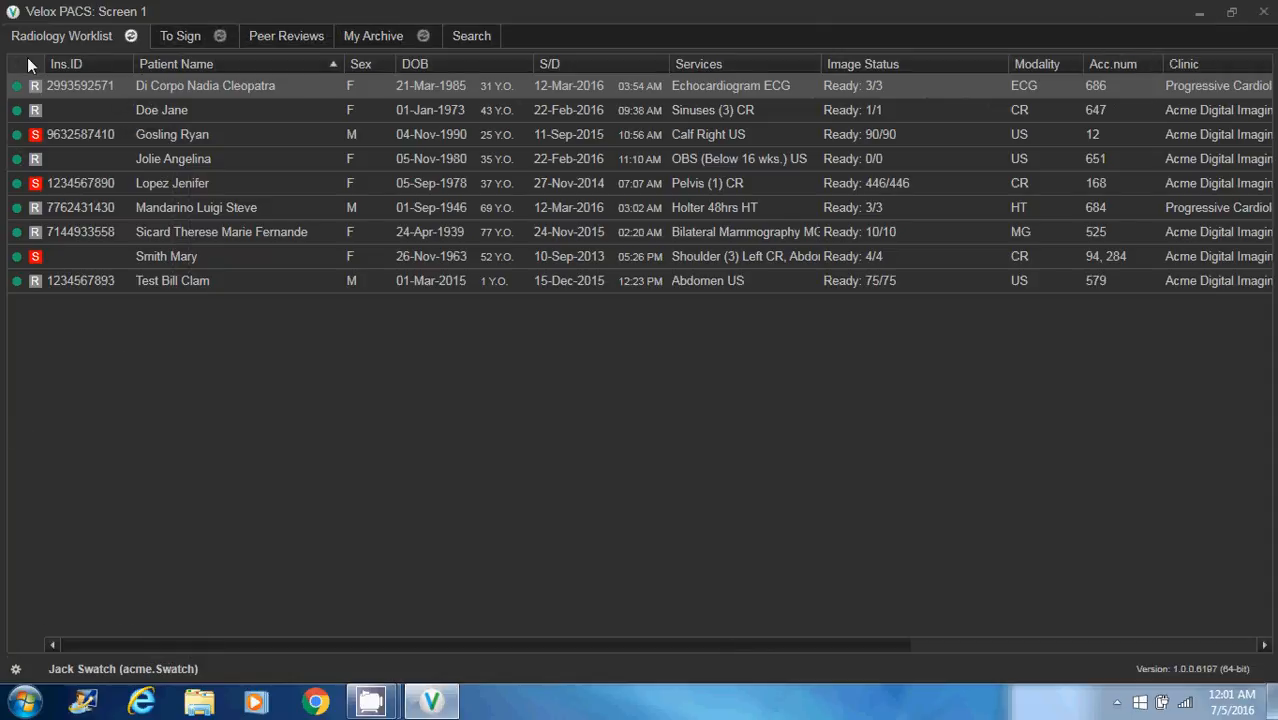
pyautogui.doubleClick(172, 257)
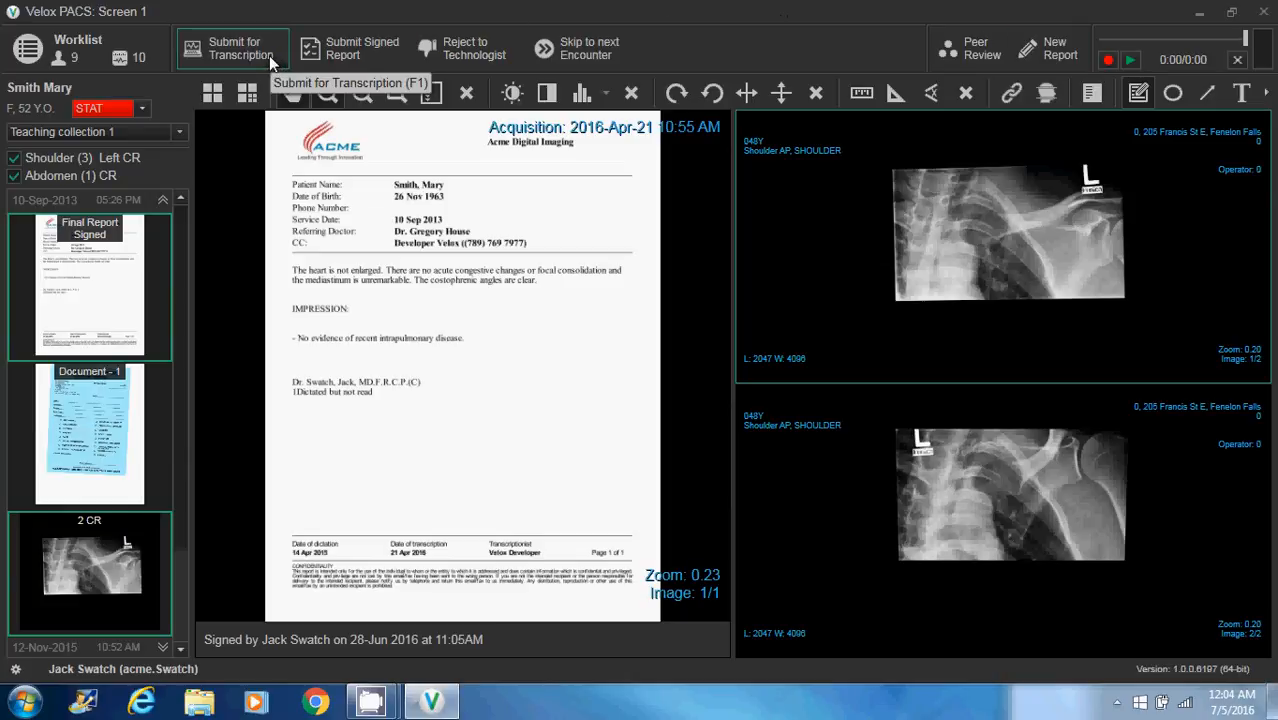
# Search all encounters by the patient's surname
pyautogui.click(41, 51)
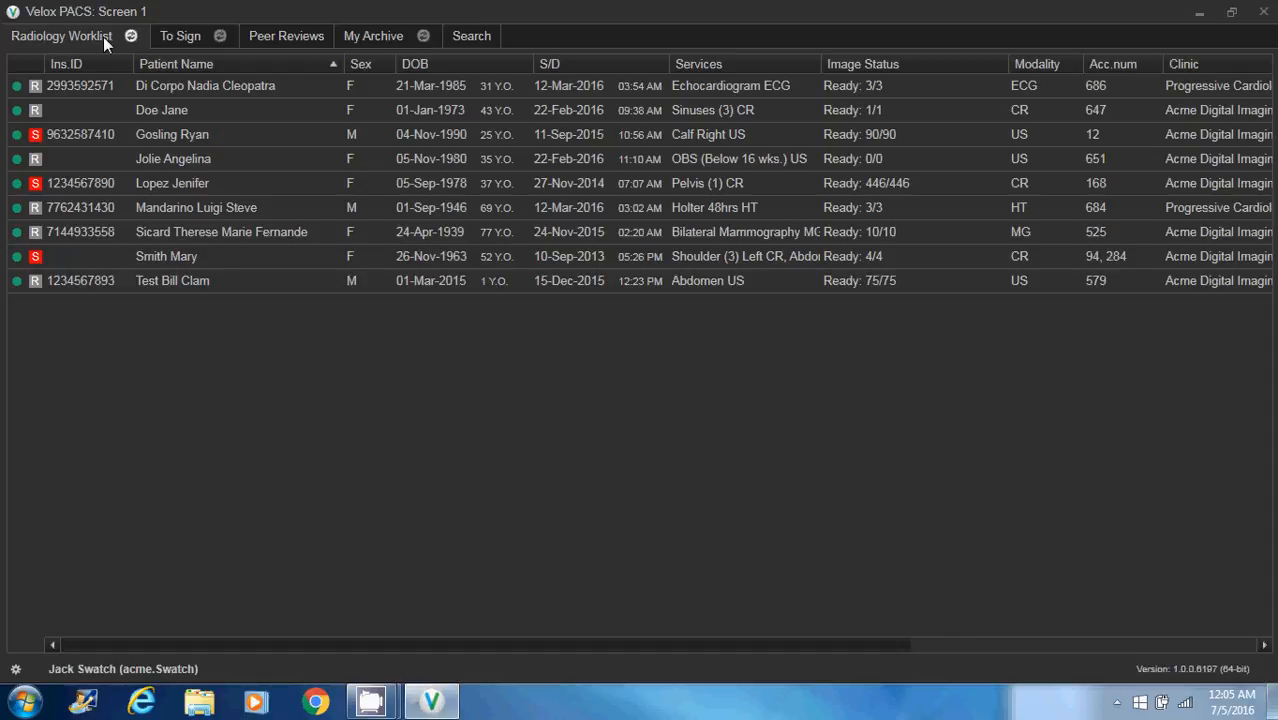
pyautogui.click(455, 37)
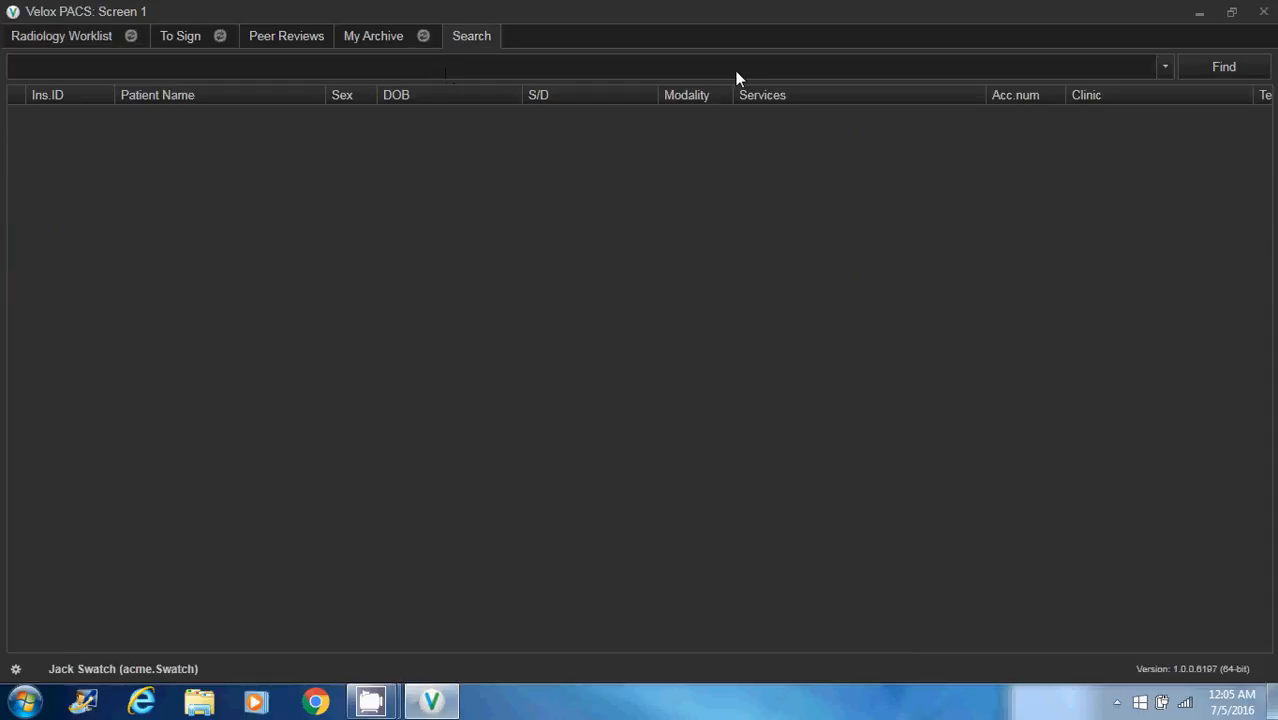
pyautogui.click(562, 72)
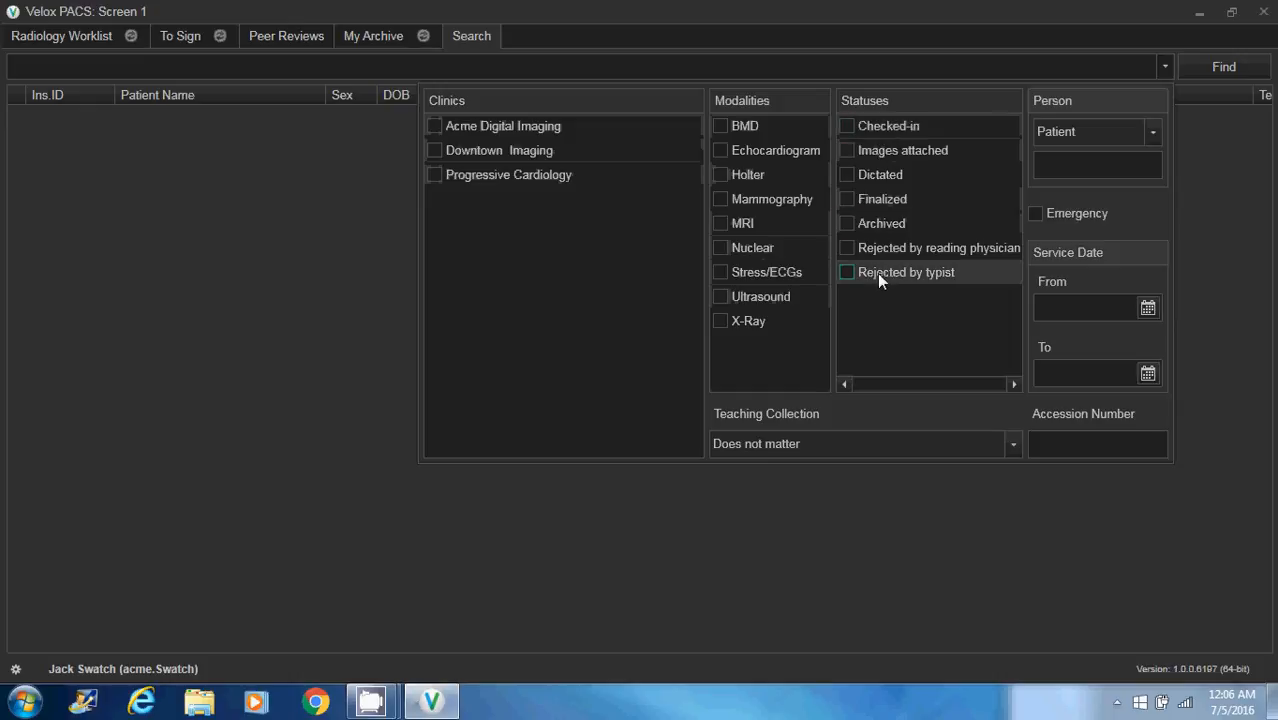
pyautogui.click(1130, 163)
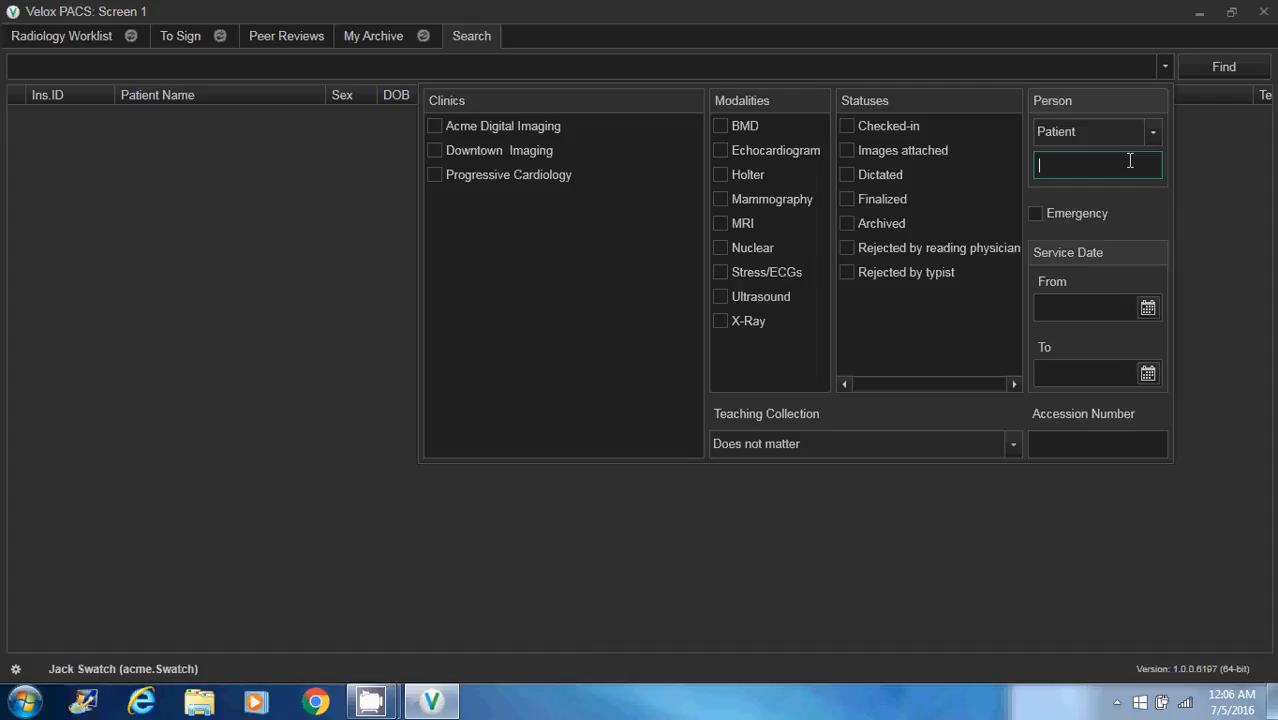
pyautogui.write('smith')
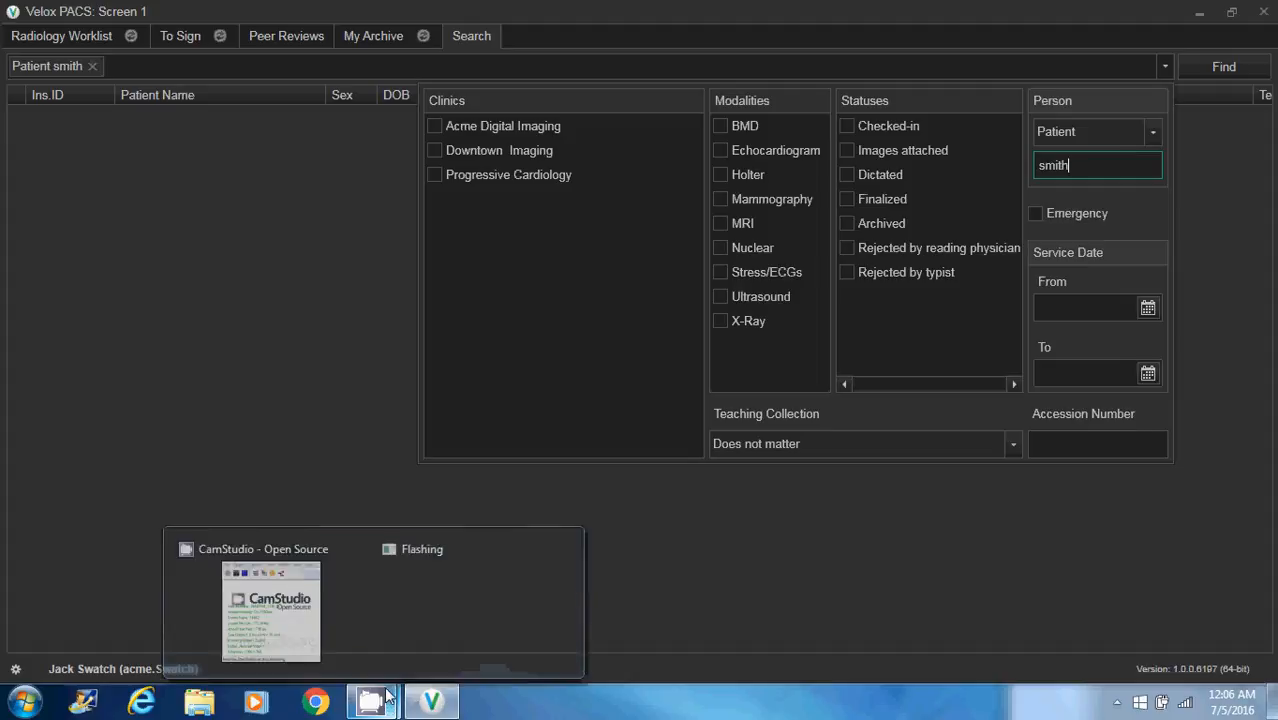
pyautogui.click(1206, 70)
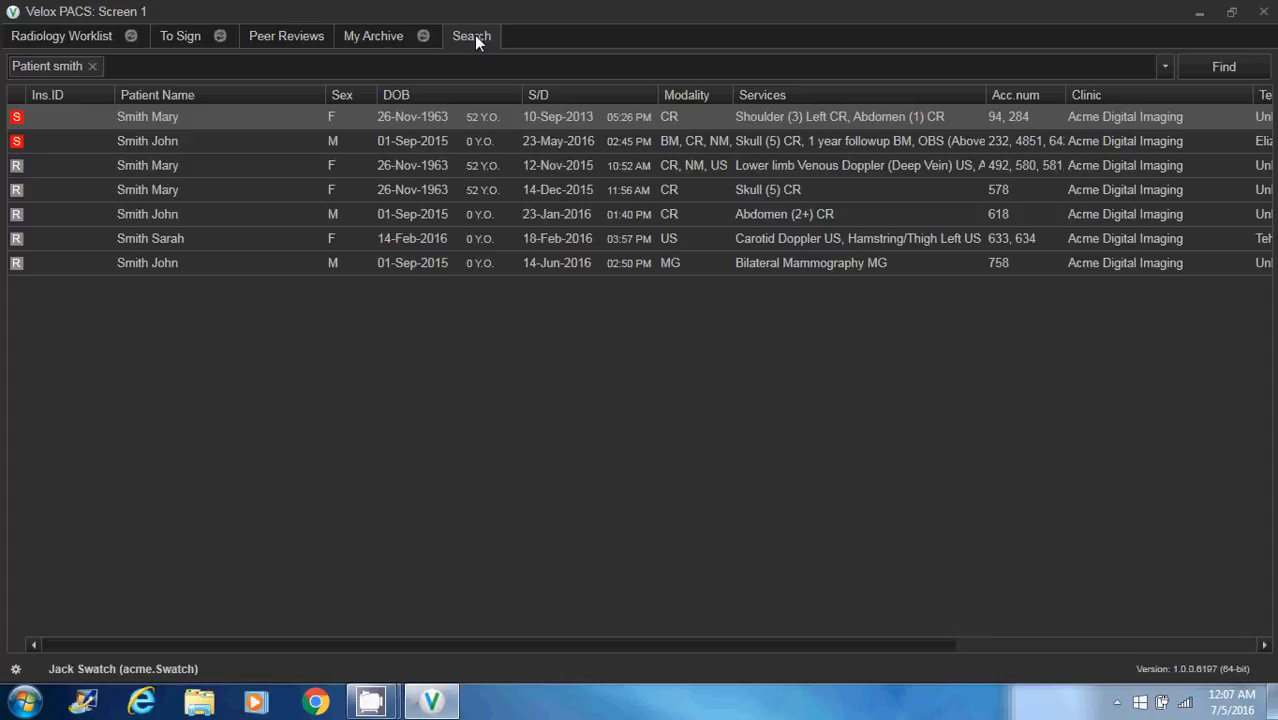
# Remove the patient filter and search for encounters with a service date from 27-Jun-2016
pyautogui.click(91, 66)
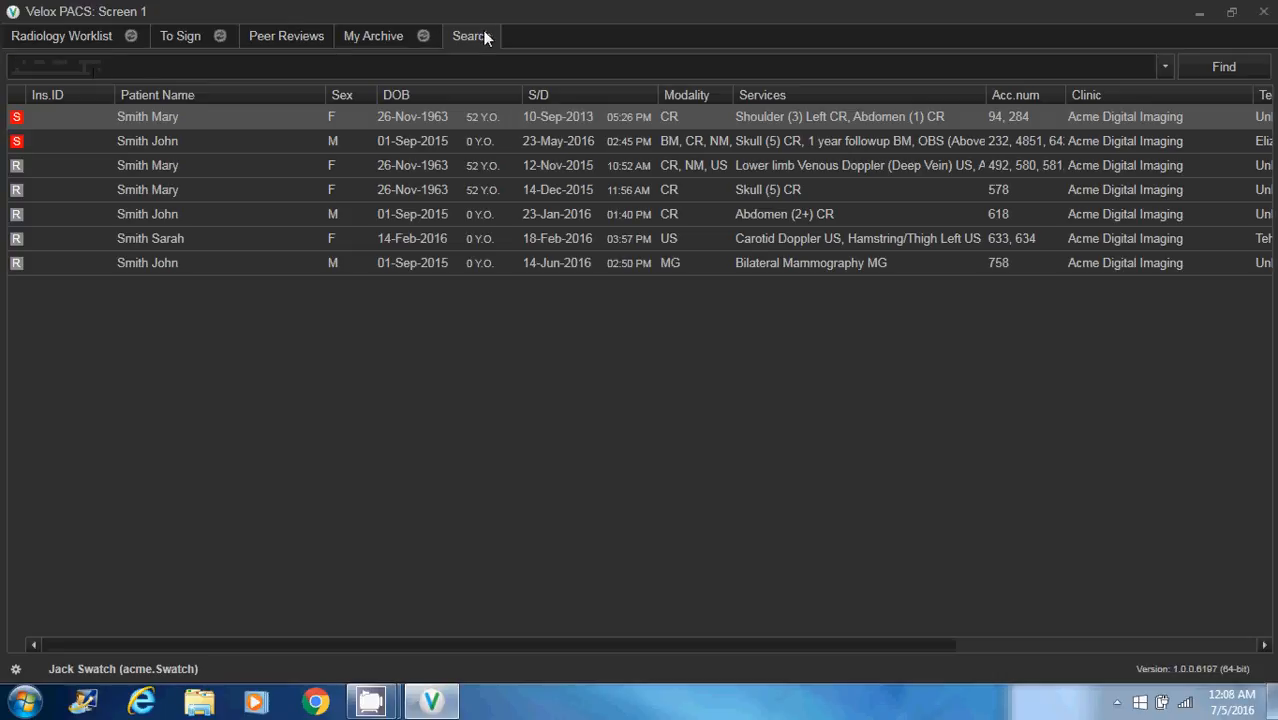
pyautogui.click(490, 68)
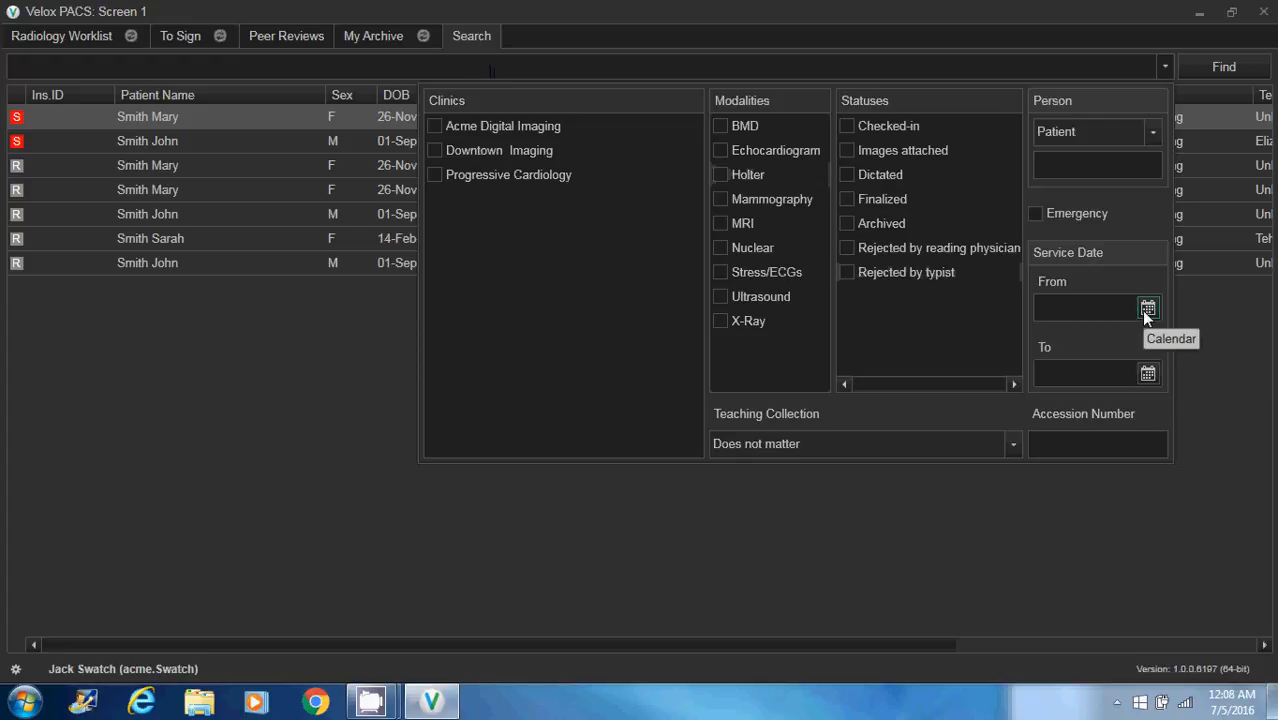
pyautogui.click(1142, 309)
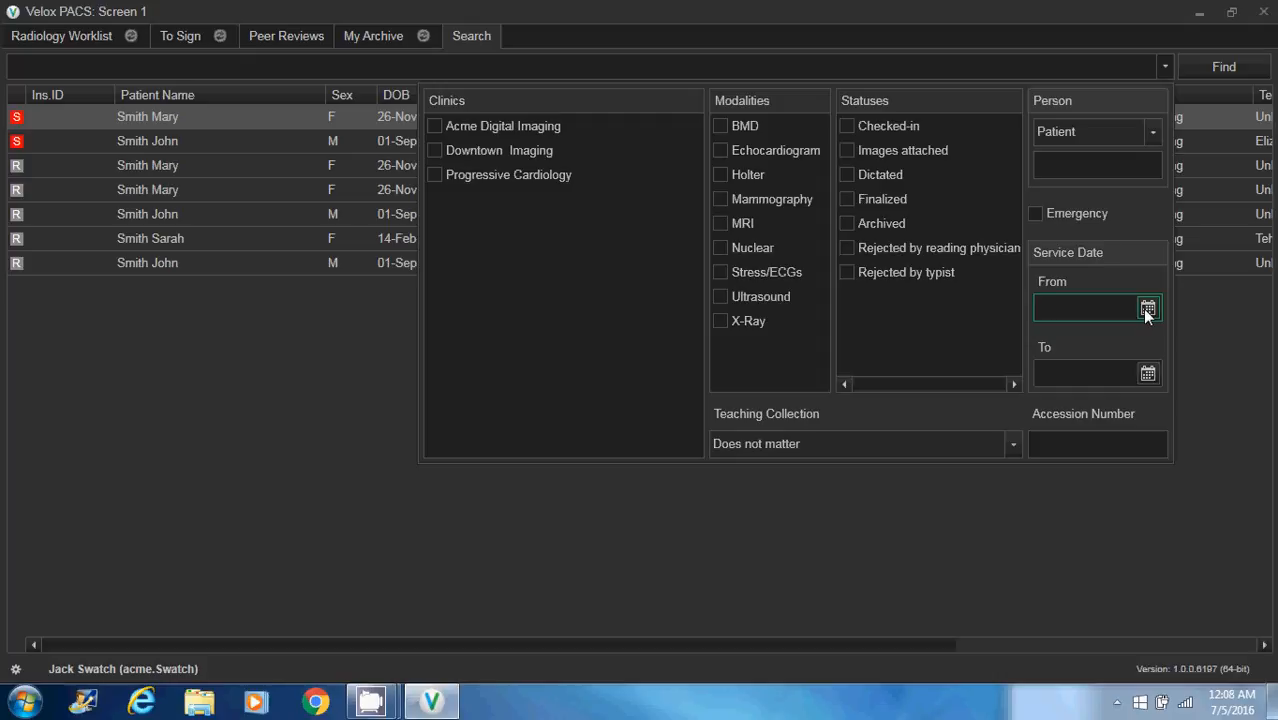
pyautogui.click(1145, 309)
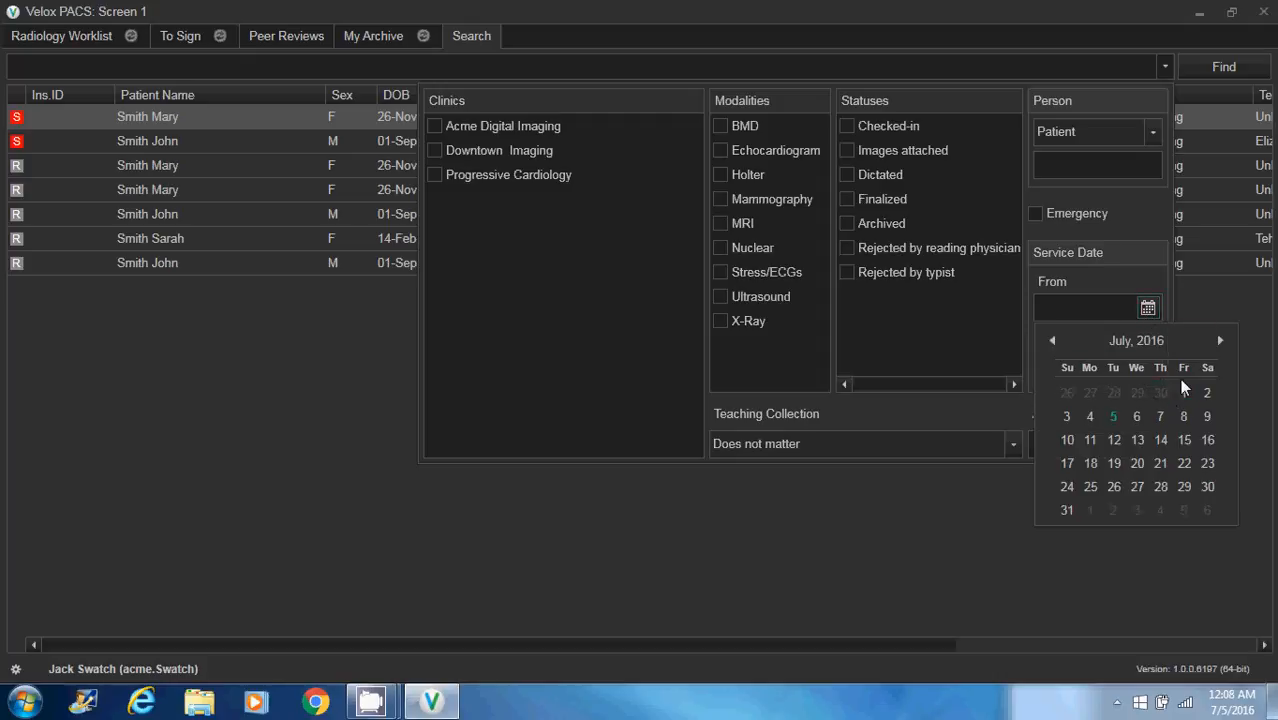
pyautogui.click(1052, 340)
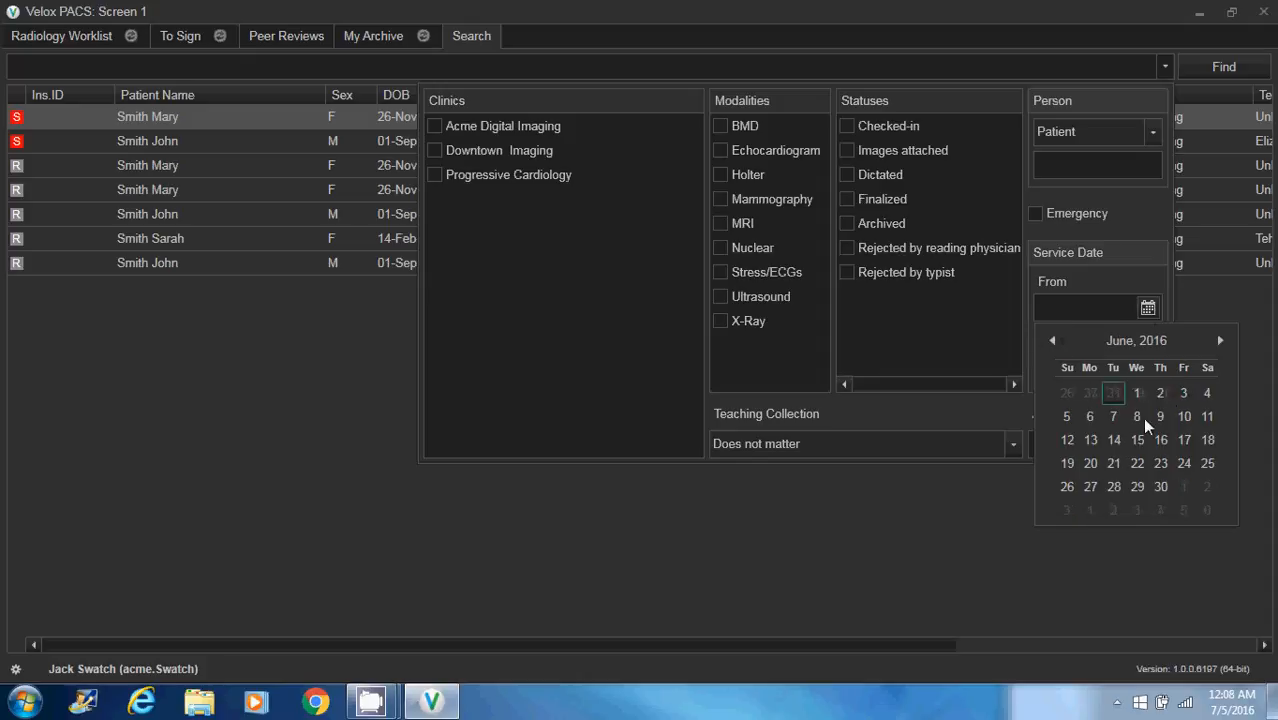
pyautogui.click(1090, 487)
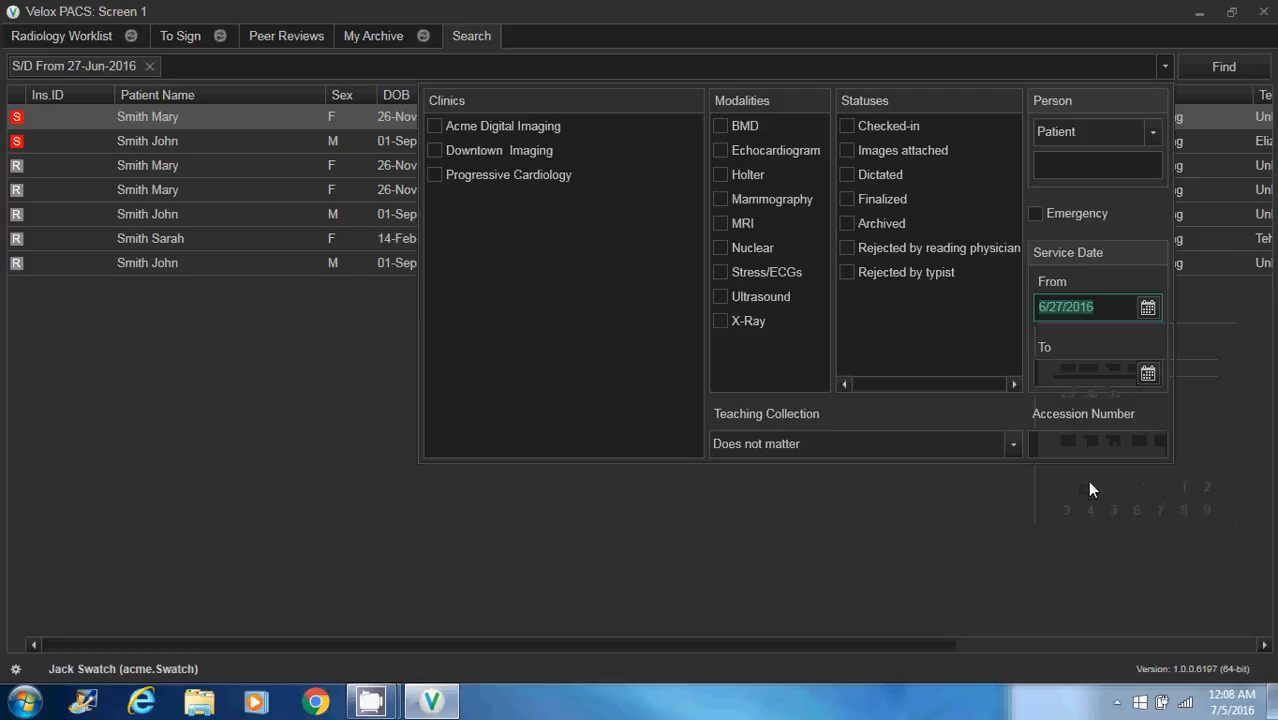
pyautogui.click(1248, 74)
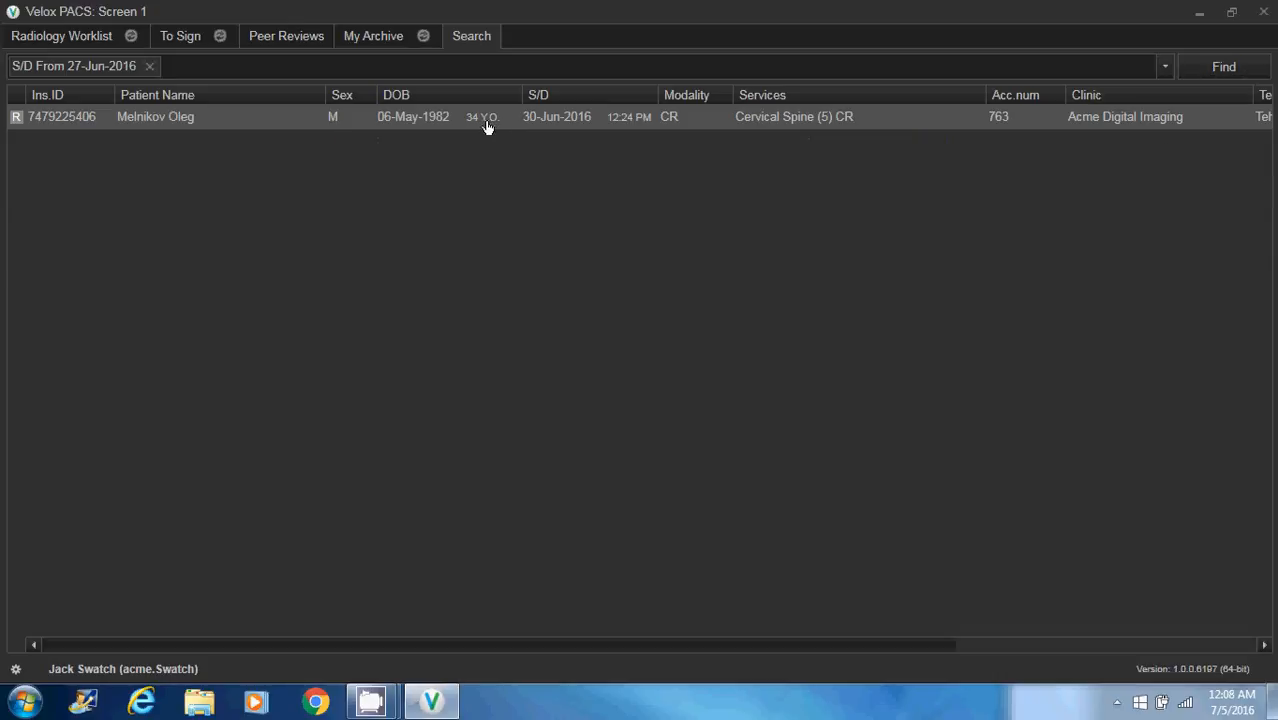
# Show the search criteria again and open the 22-Feb-2016 Sinuses (3) CR encounter from My Archive
pyautogui.click(531, 73)
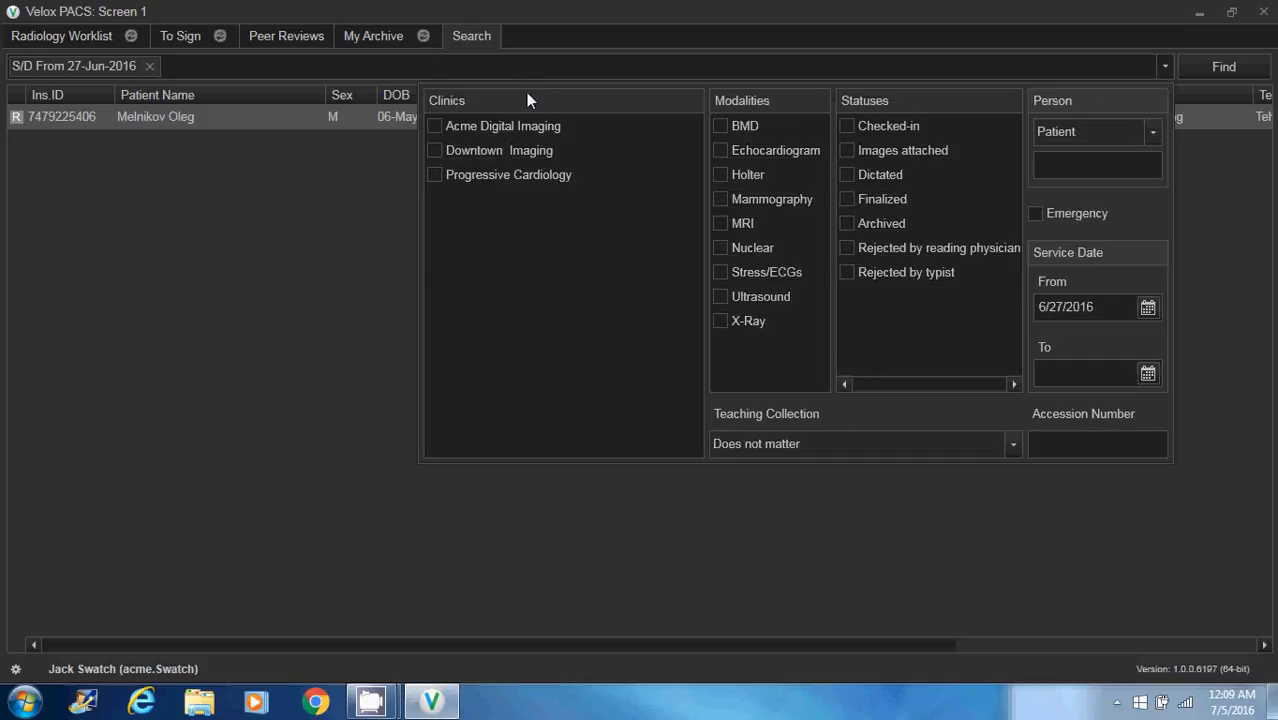
pyautogui.click(371, 34)
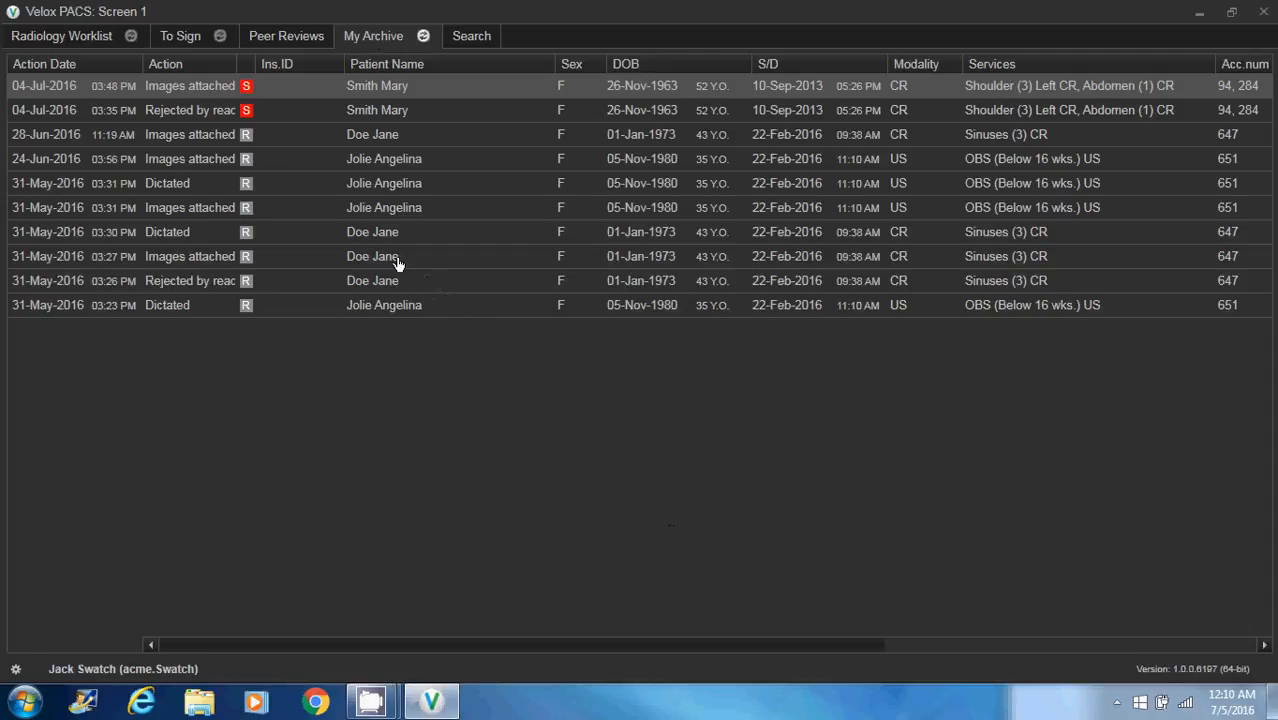
pyautogui.doubleClick(391, 159)
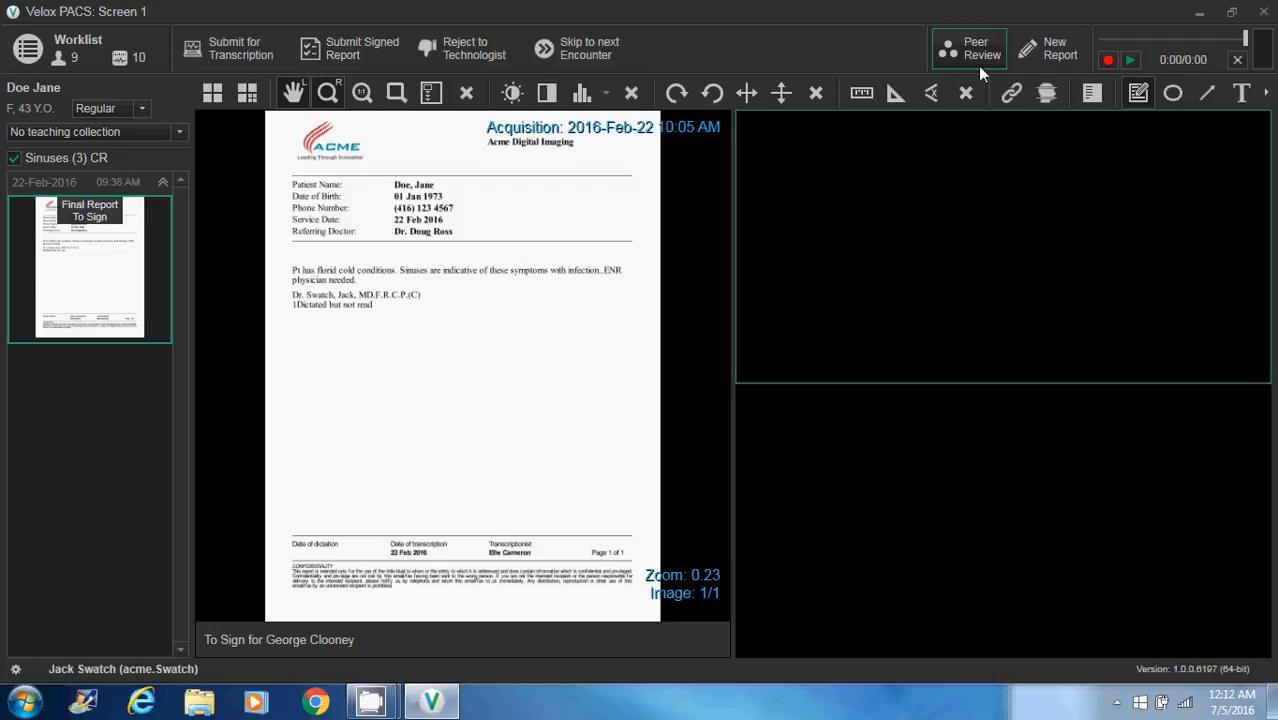
# Preview reports awaiting signature, including the 24-Nov-2015 Bilateral Mammography MG report, and show the options for signing several reports at once
pyautogui.click(98, 40)
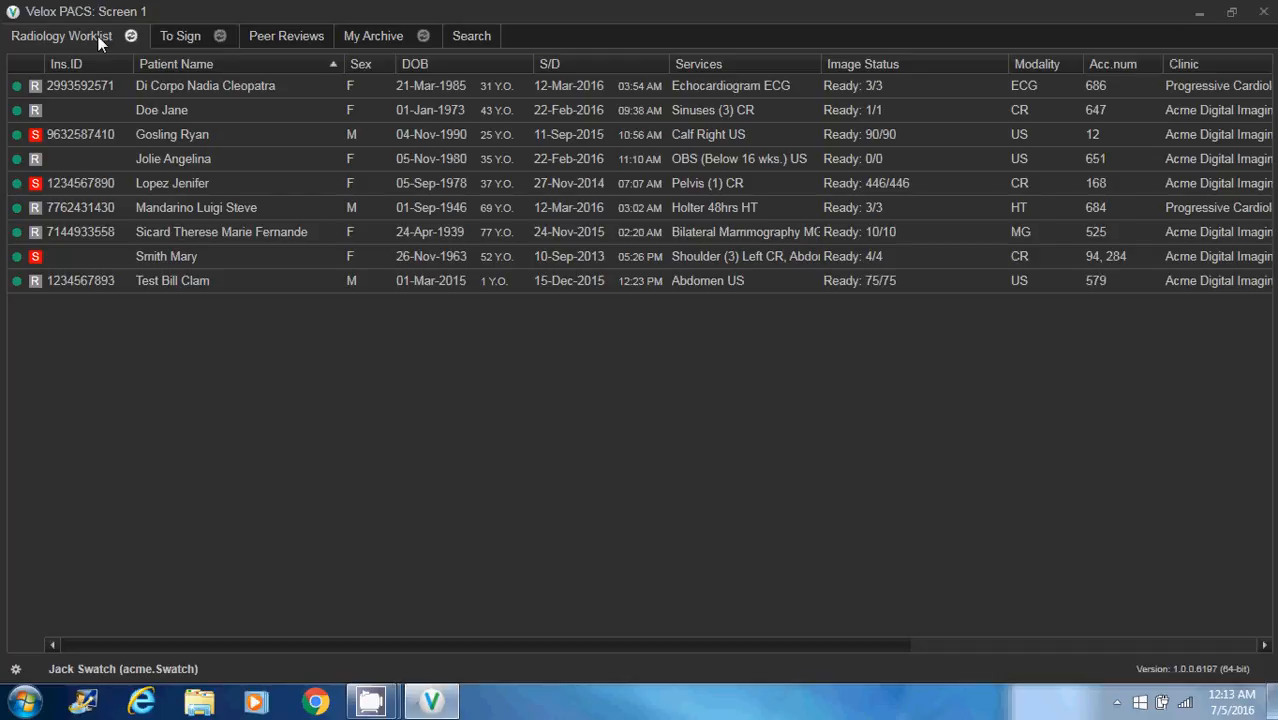
pyautogui.click(181, 36)
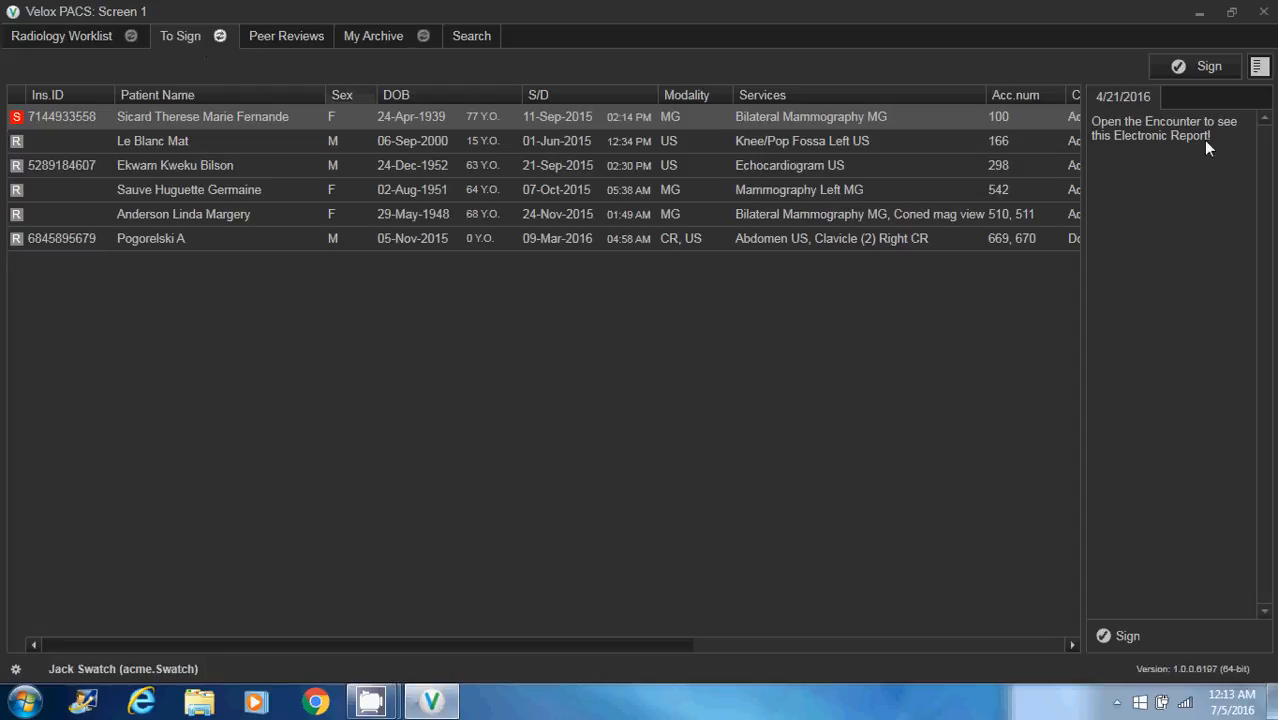
pyautogui.click(852, 152)
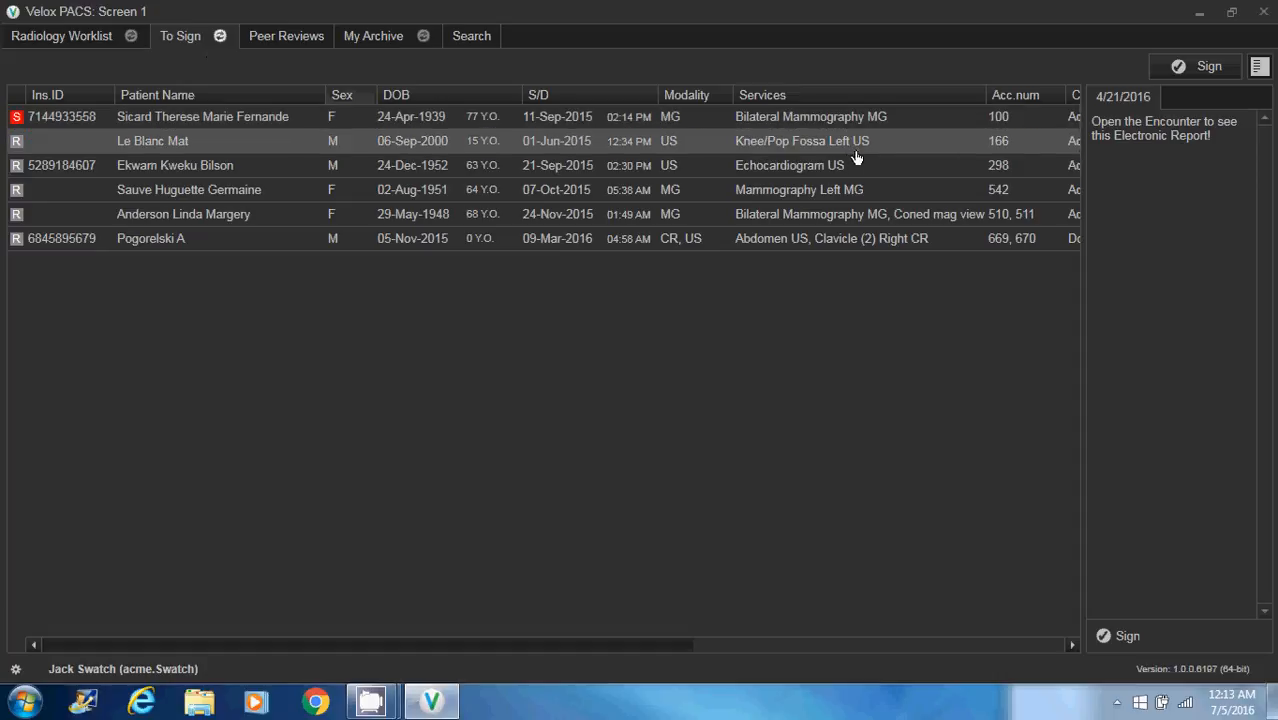
pyautogui.click(587, 175)
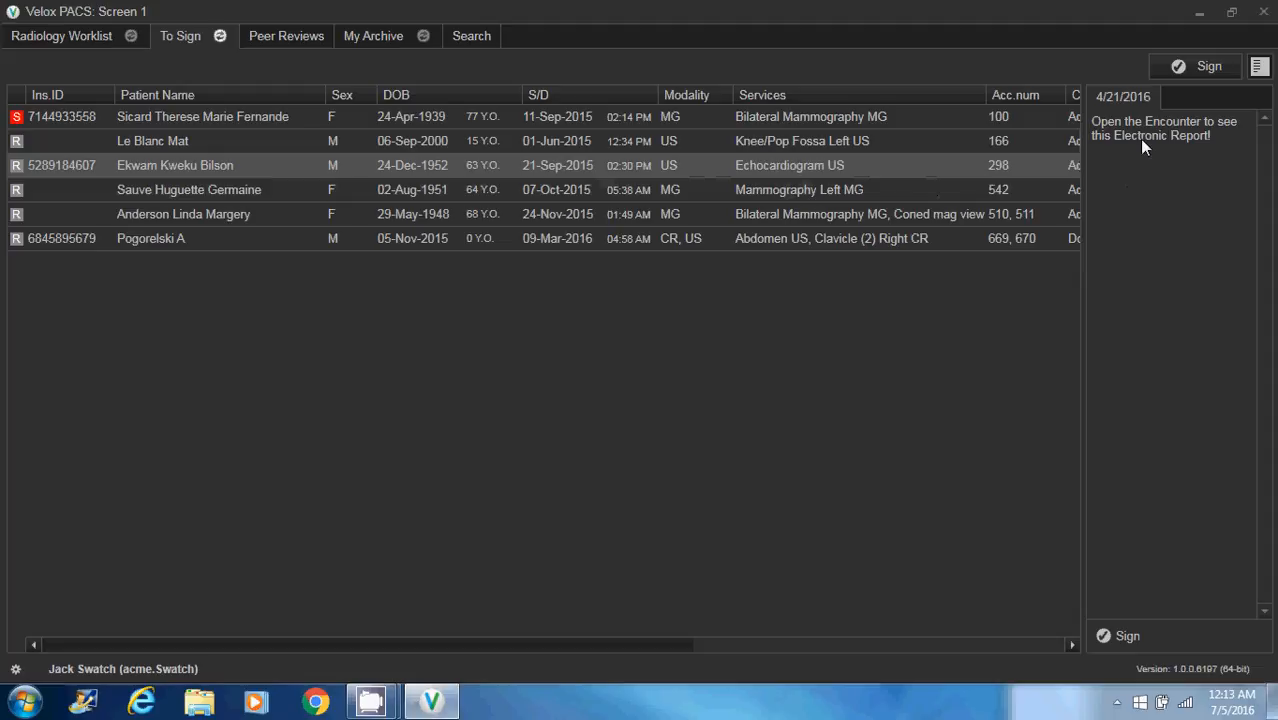
pyautogui.click(1018, 220)
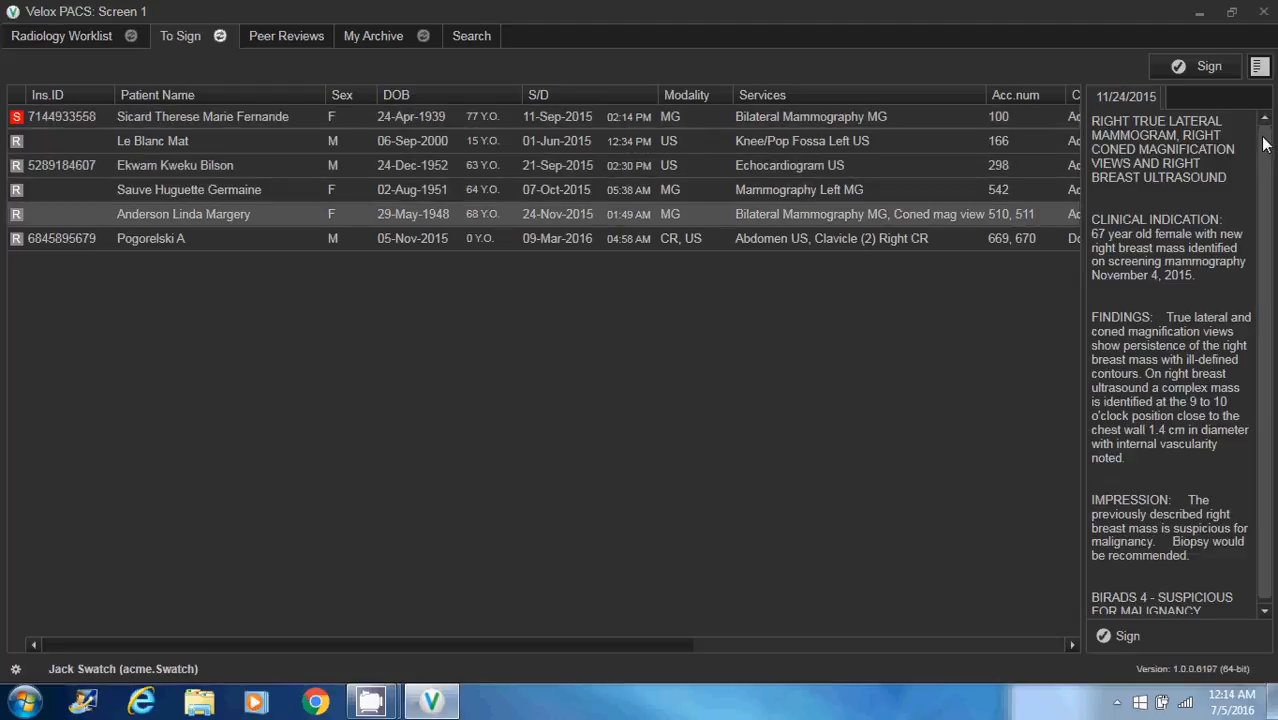
pyautogui.scroll(-1, 1264, 150)
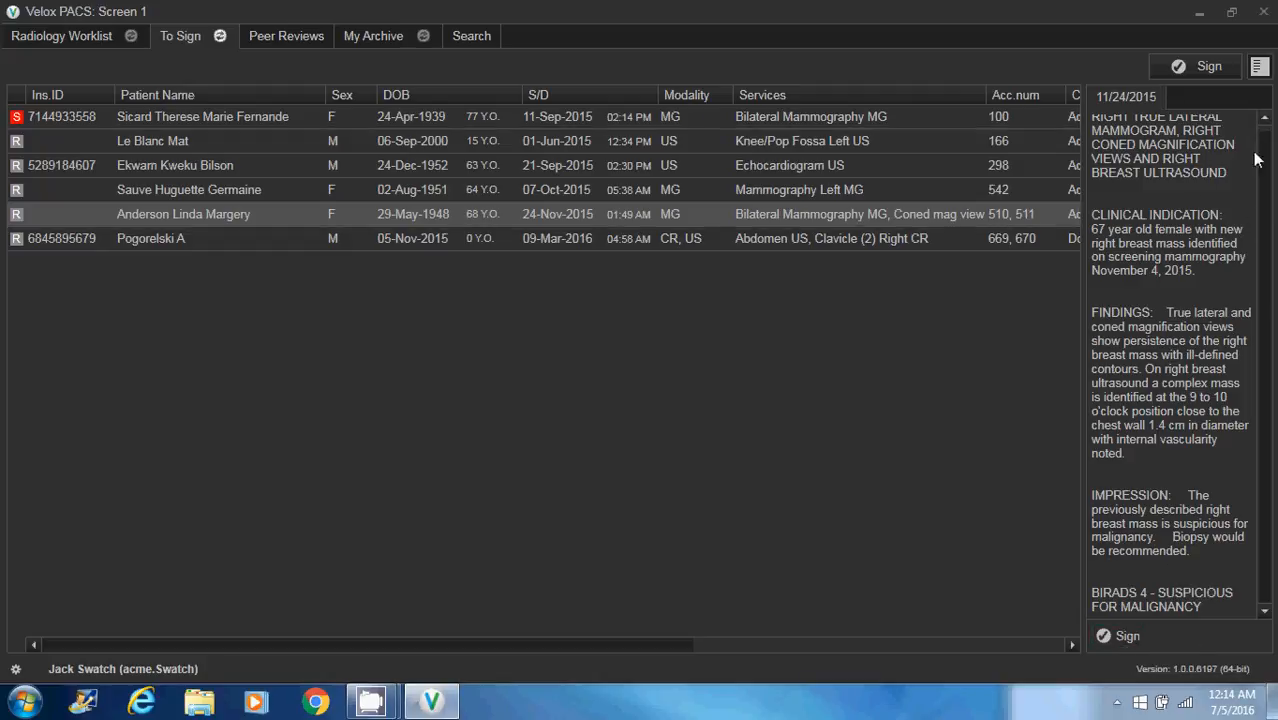
pyautogui.click(1259, 66)
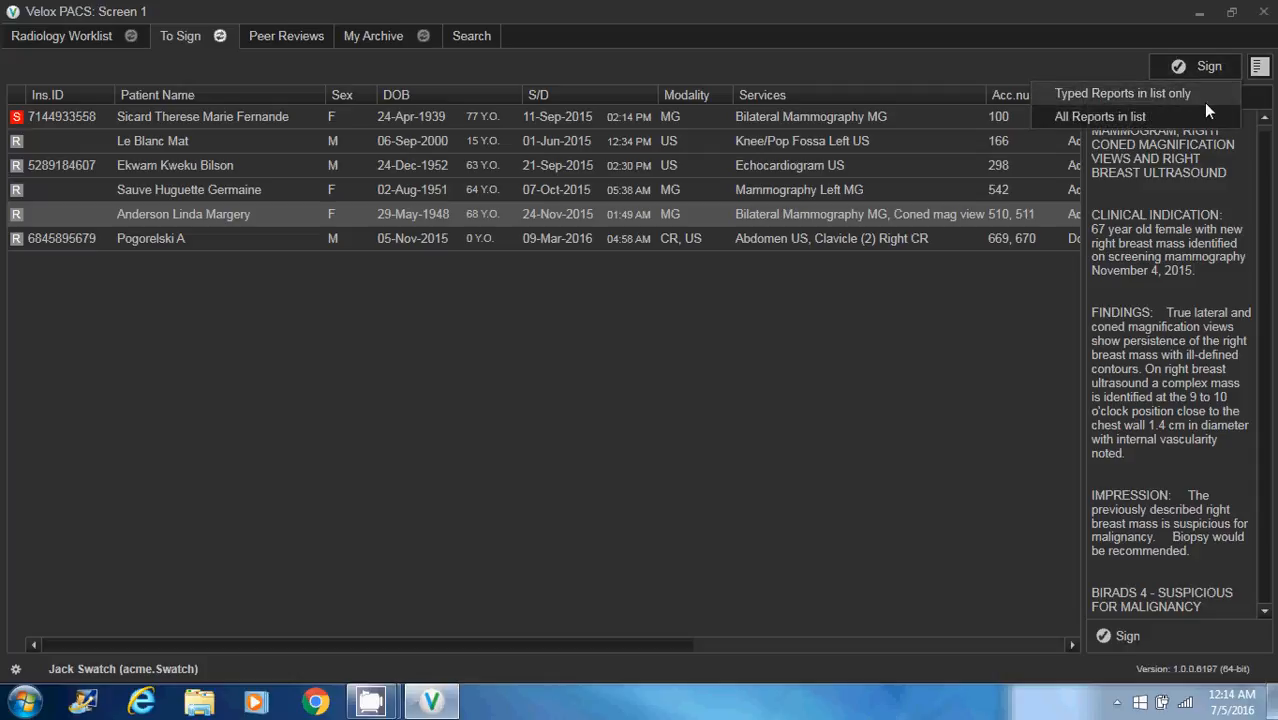